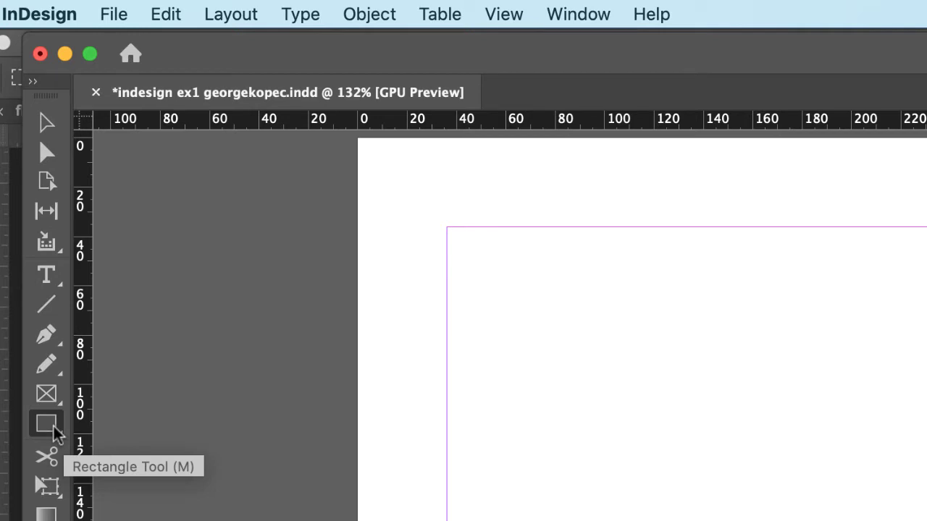
# - Select the Rectangle Tool to draw on the blank page
pyautogui.click(48, 425)
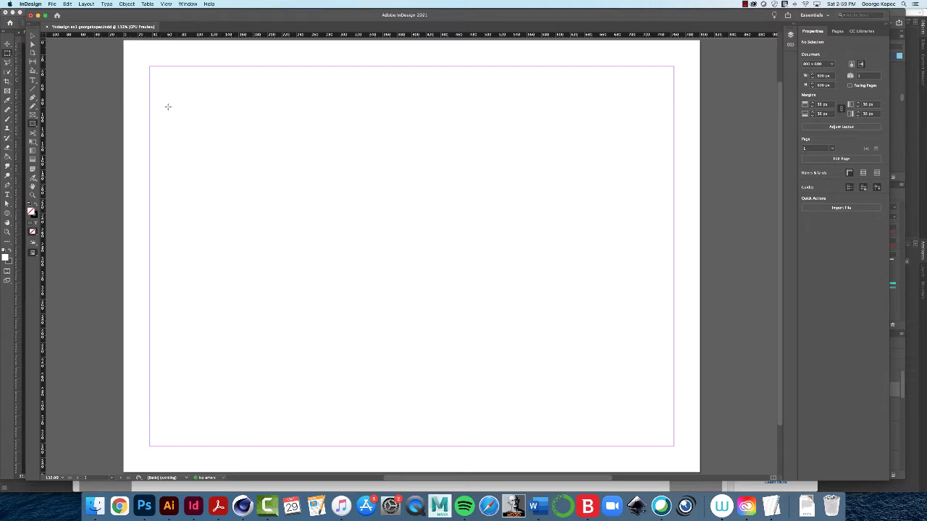
# - Draw a rectangle frame near the page's top-left and apply the default fill and stroke
pyautogui.moveTo(166, 105)
pyautogui.mouseDown()
pyautogui.moveTo(197, 210)
pyautogui.moveTo(355, 210)
pyautogui.moveTo(343, 208)
pyautogui.moveTo(348, 216)
pyautogui.mouseUp()
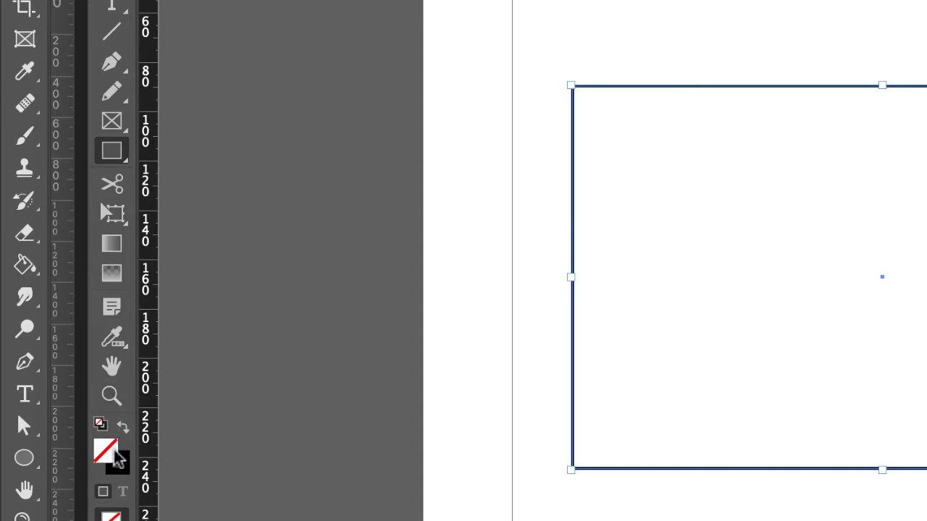
pyautogui.click(100, 425)
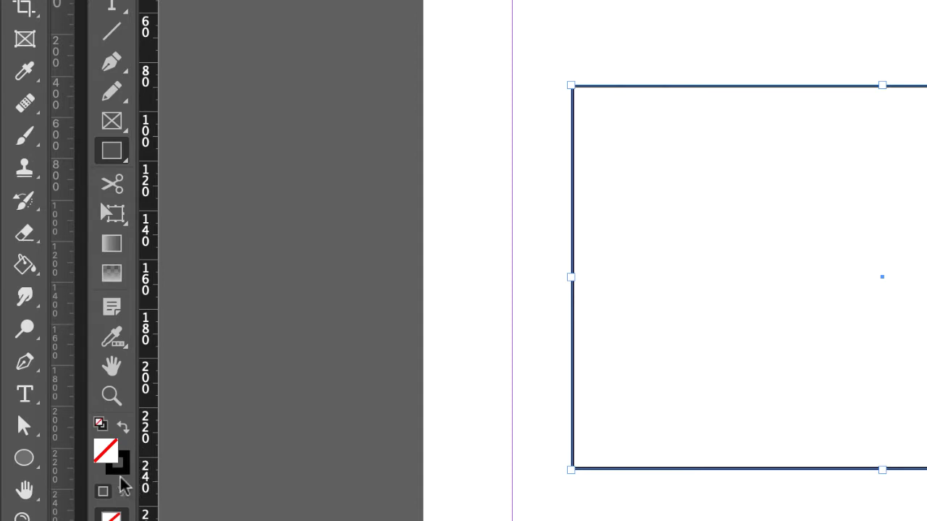
pyautogui.click(124, 433)
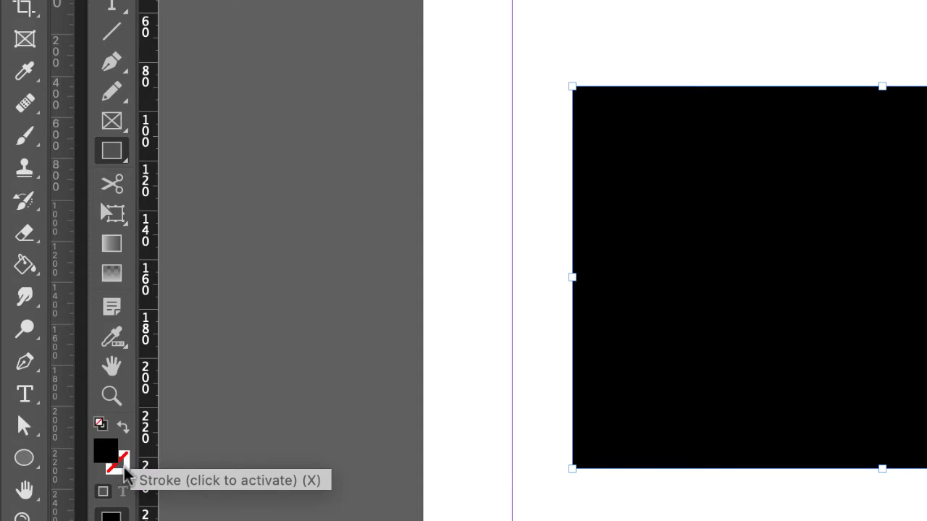
pyautogui.click(123, 427)
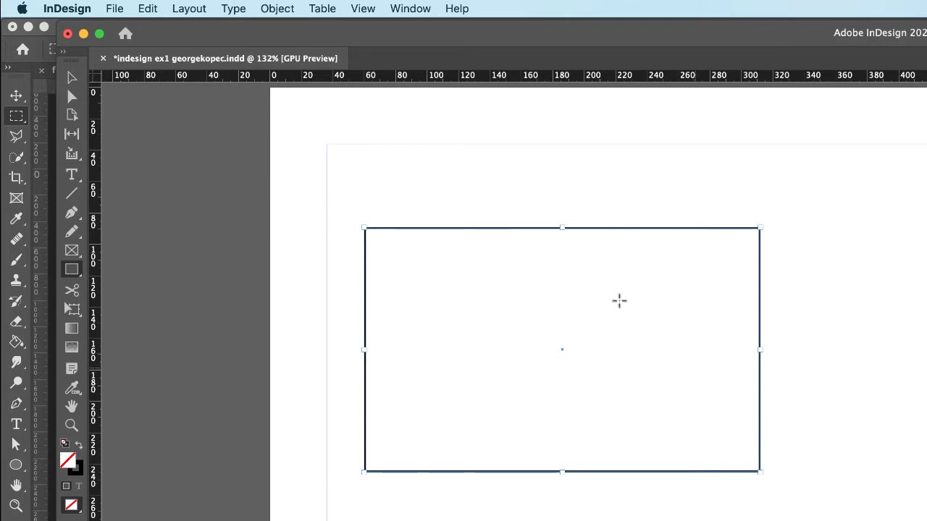
# - Switch to the Selection Tool and reselect the 252 × 156 px rectangle by its edge
pyautogui.click(72, 78)
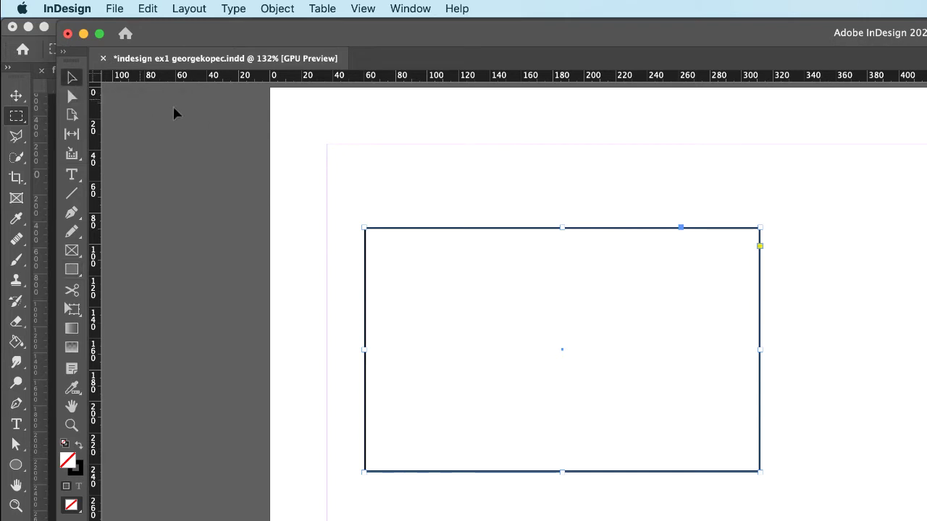
pyautogui.click(503, 205)
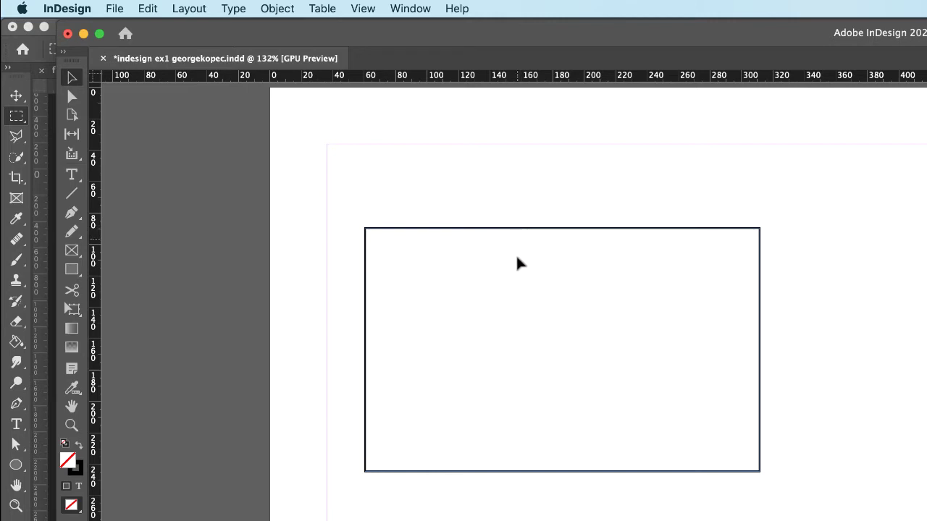
pyautogui.click(530, 472)
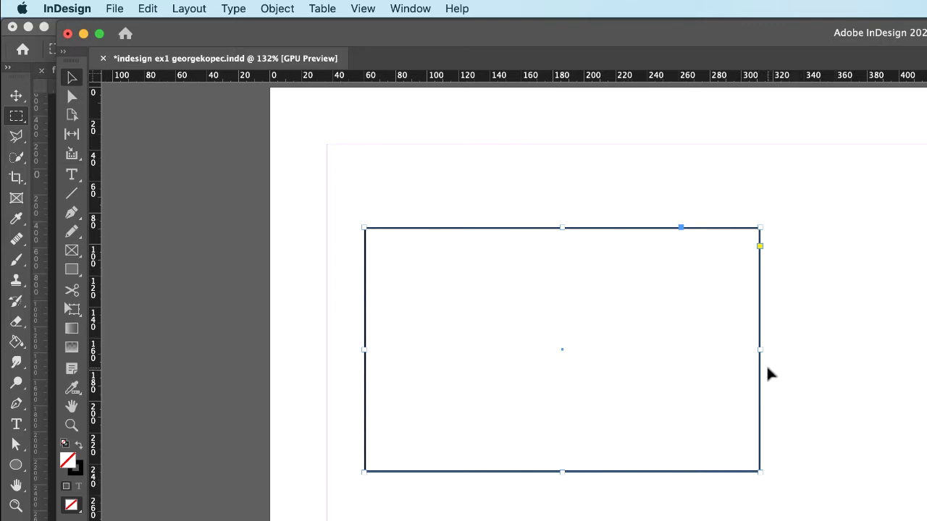
pyautogui.click(854, 300)
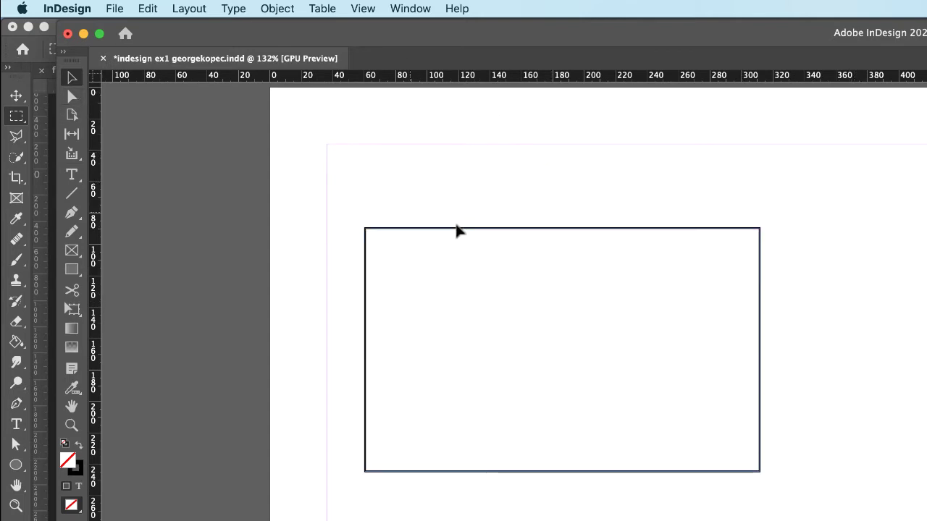
pyautogui.click(488, 230)
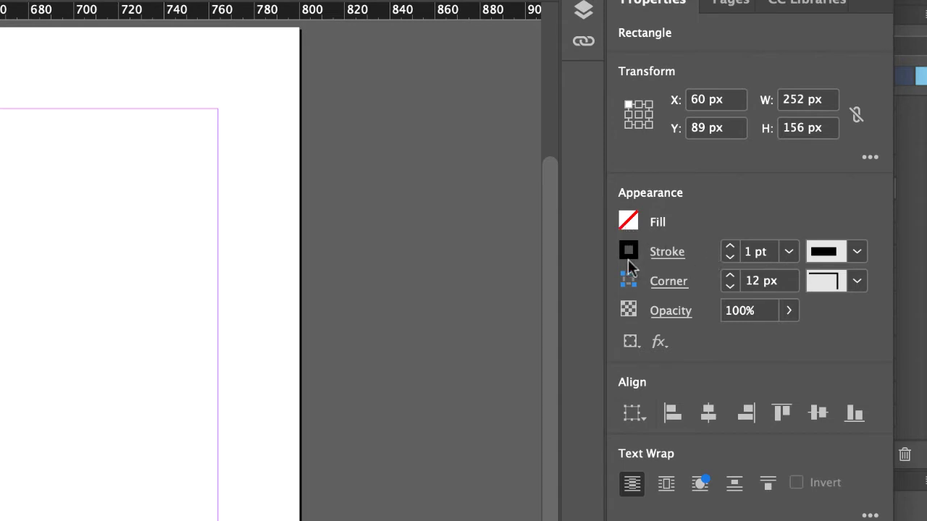
# - Give the rectangle a [Black] fill and a 0 pt stroke, then deselect it
pyautogui.click(630, 221)
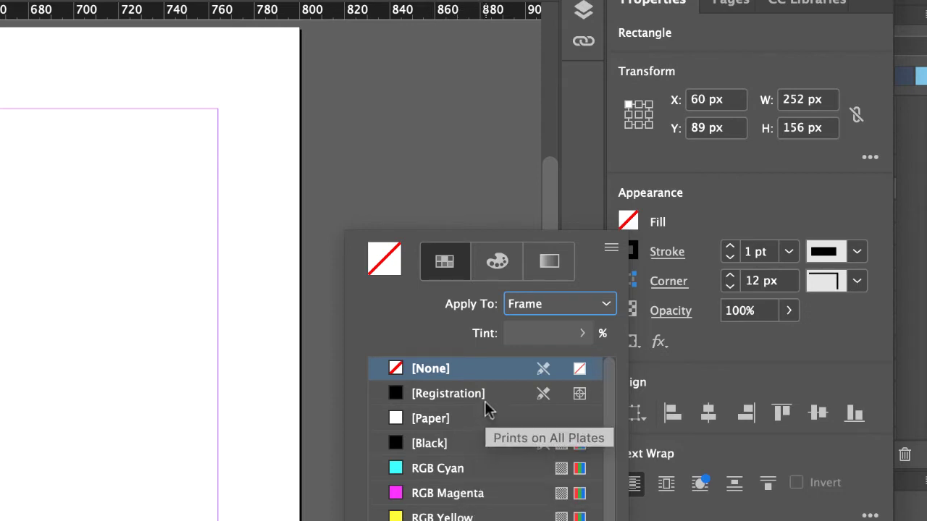
pyautogui.click(399, 444)
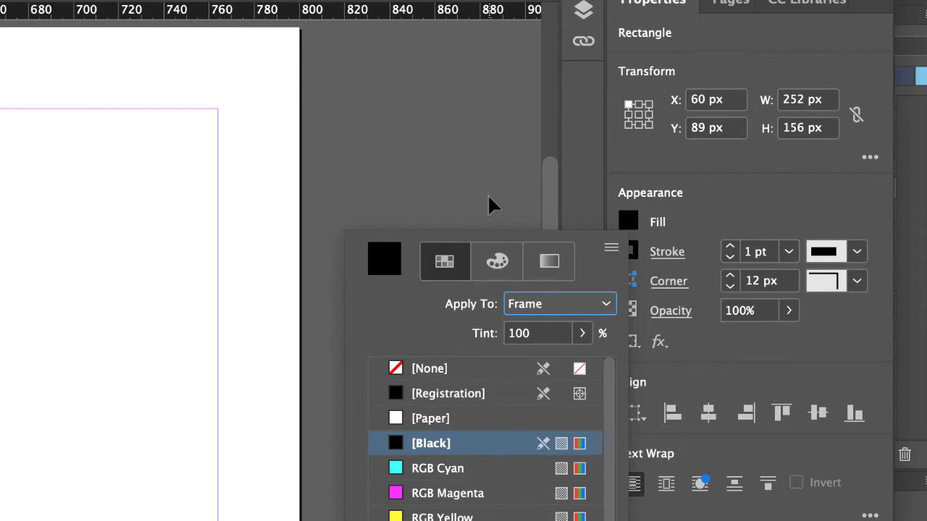
pyautogui.click(463, 199)
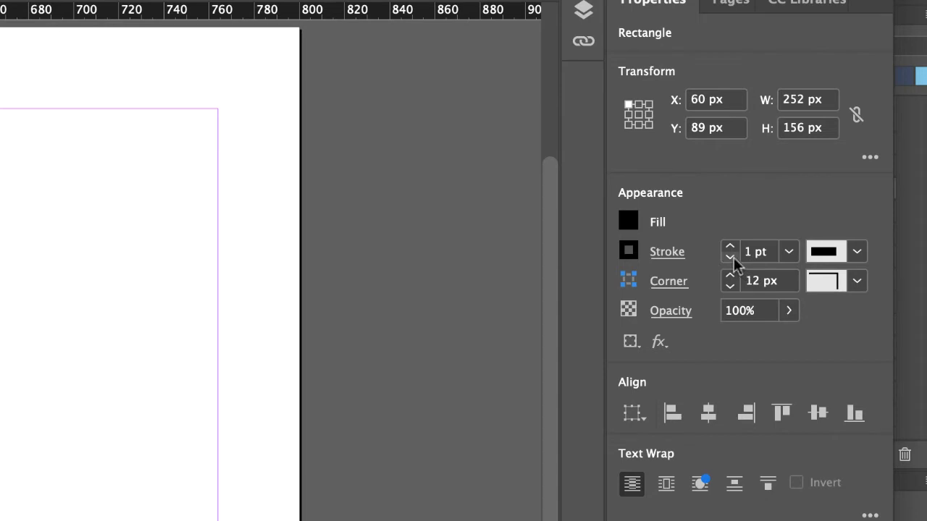
pyautogui.click(789, 253)
pyautogui.click(778, 277)
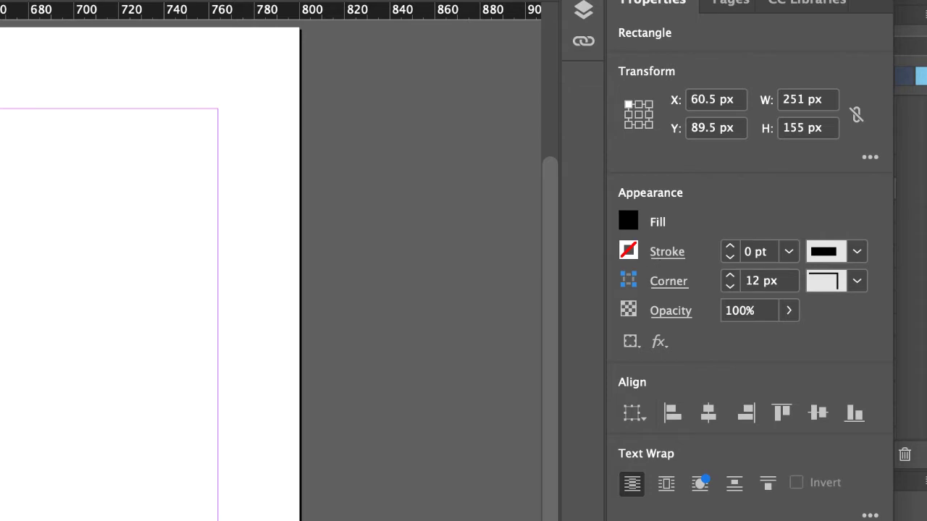
pyautogui.press('super+shift+a')
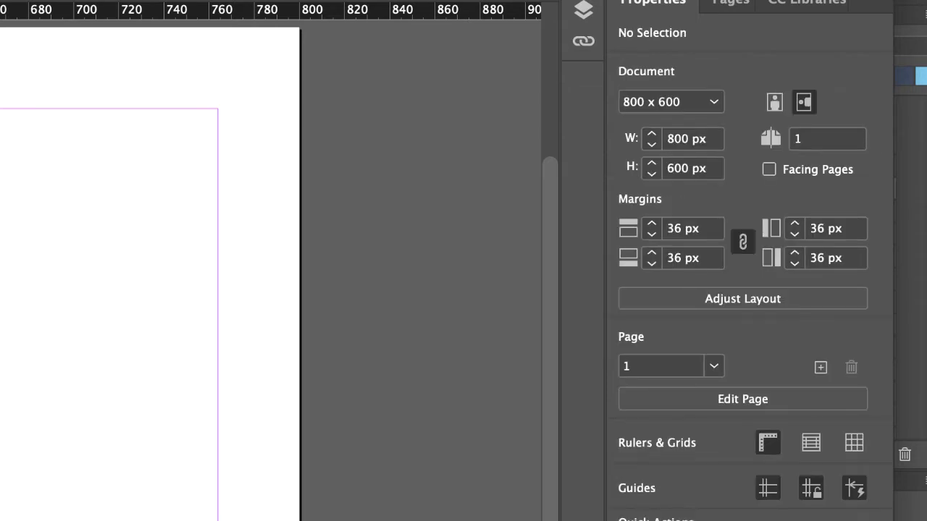
pyautogui.press('super+a')
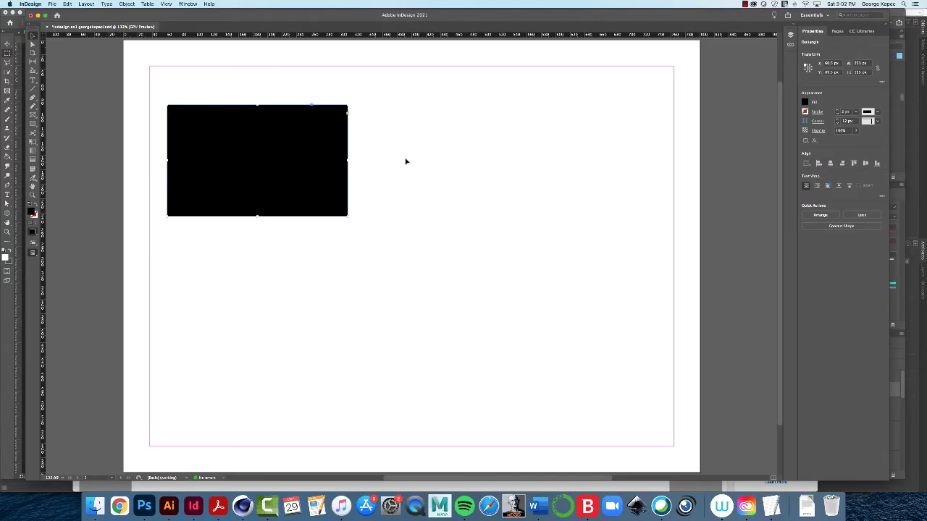
pyautogui.press('super+shift+a')
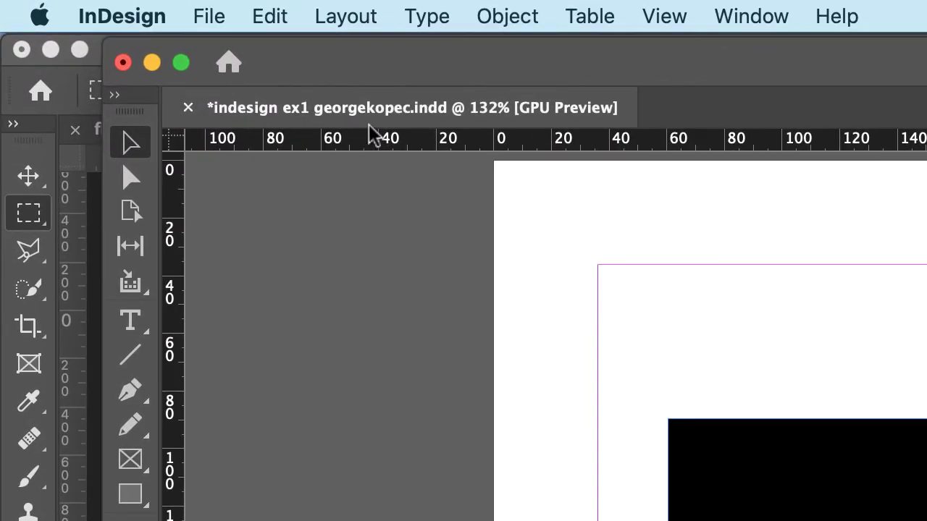
# - Save the document with Cmd+S
pyautogui.click(208, 16)
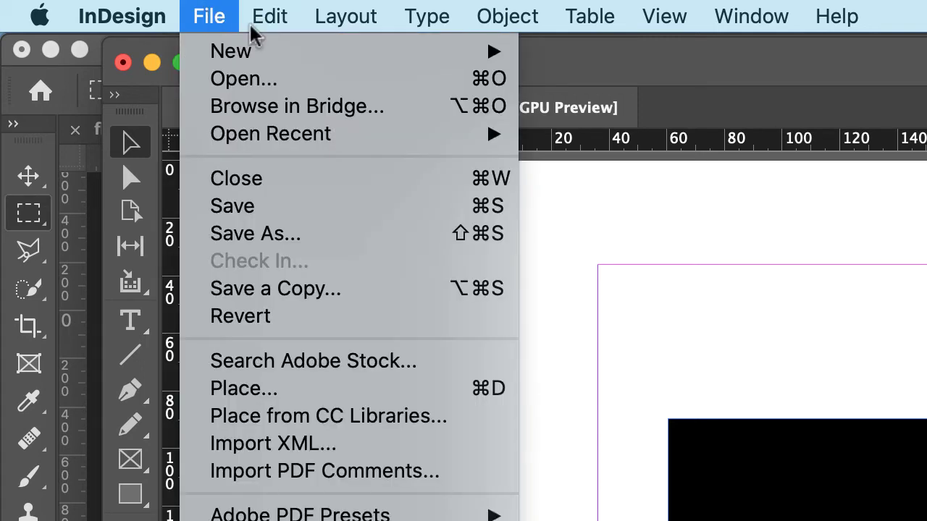
pyautogui.click(768, 243)
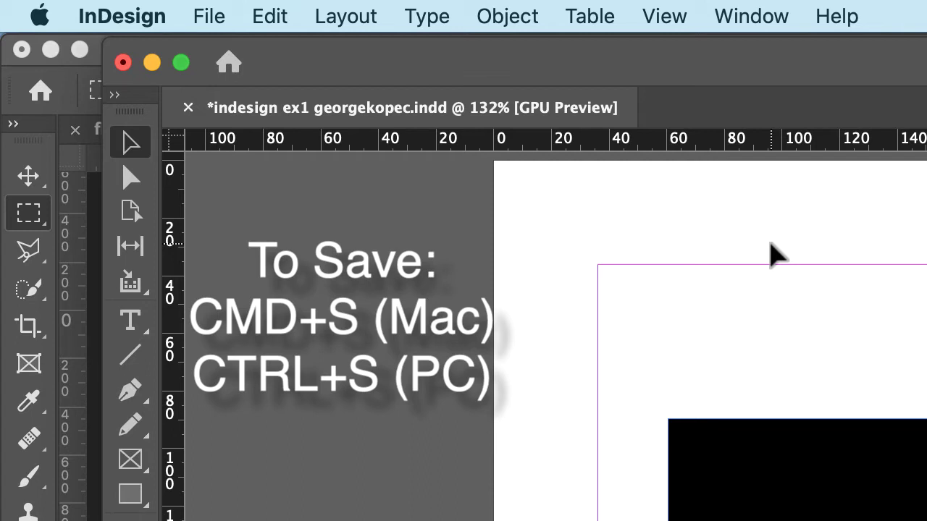
pyautogui.press('super+s')
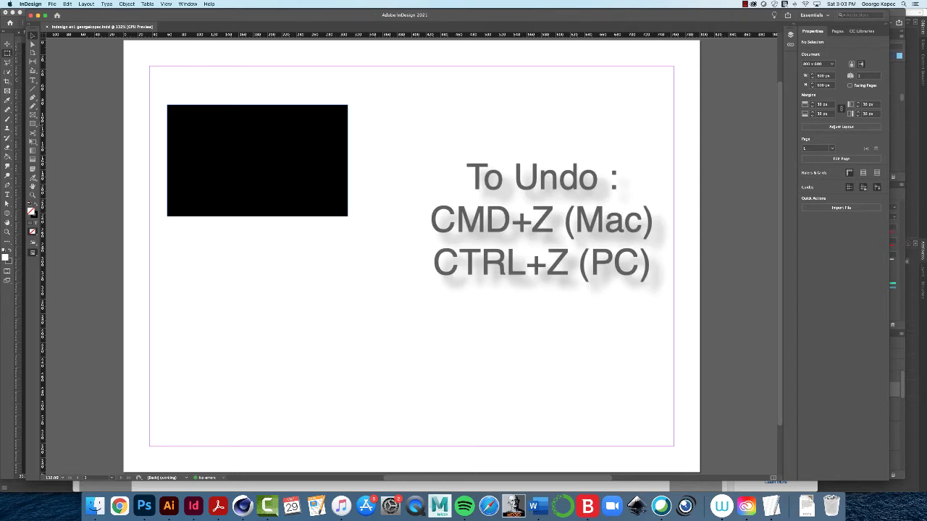
pyautogui.click(34, 123)
pyautogui.moveTo(326, 377); pyautogui.dragTo(326, 375)
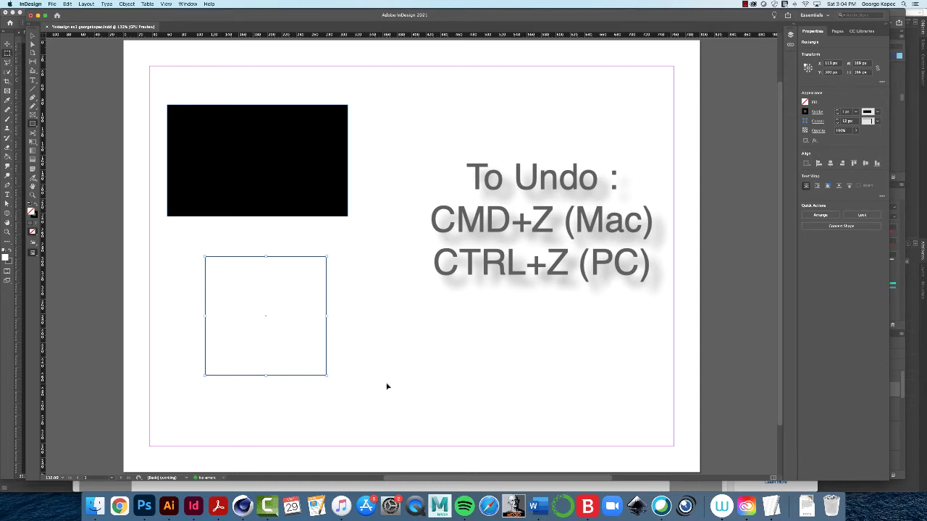
pyautogui.press('super+z')
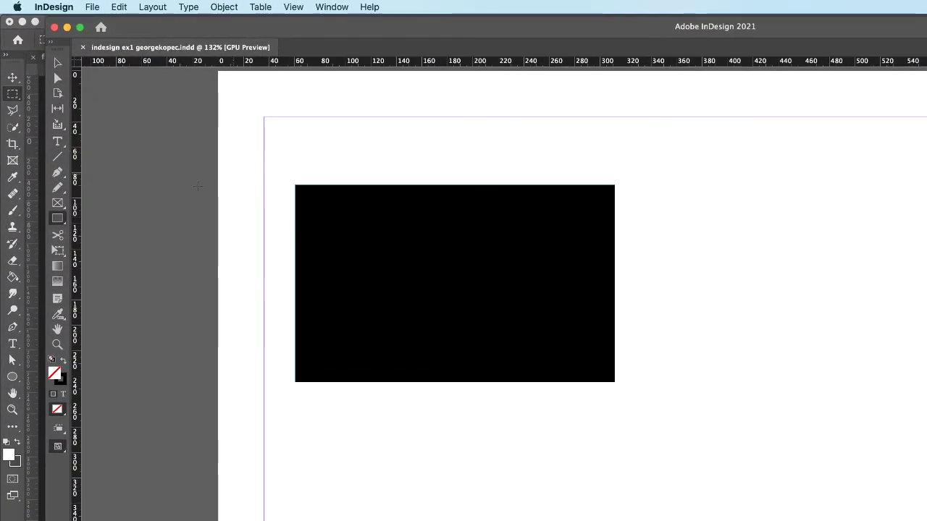
# - Draw a tall 14 × 268 px frame at X 338, Y 69 beside the black rectangle
pyautogui.click(57, 219)
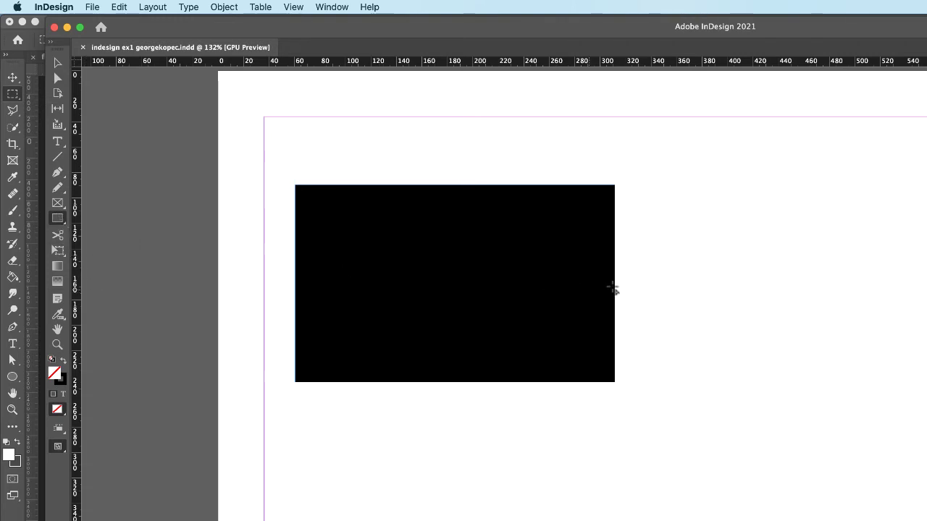
pyautogui.moveTo(648, 159)
pyautogui.mouseDown()
pyautogui.moveTo(650, 481)
pyautogui.moveTo(666, 500)
pyautogui.mouseUp()
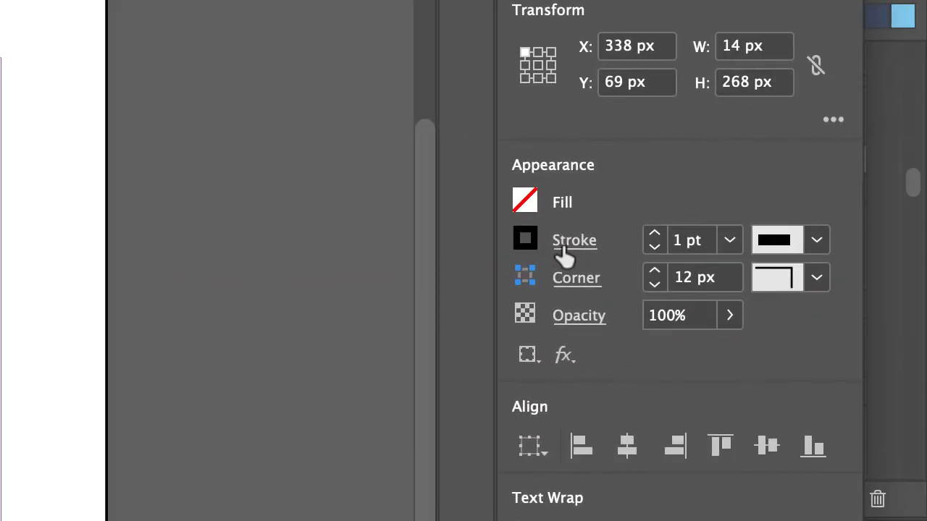
# - Give the tall bar a [Black] fill and a 0 pt stroke
pyautogui.click(523, 200)
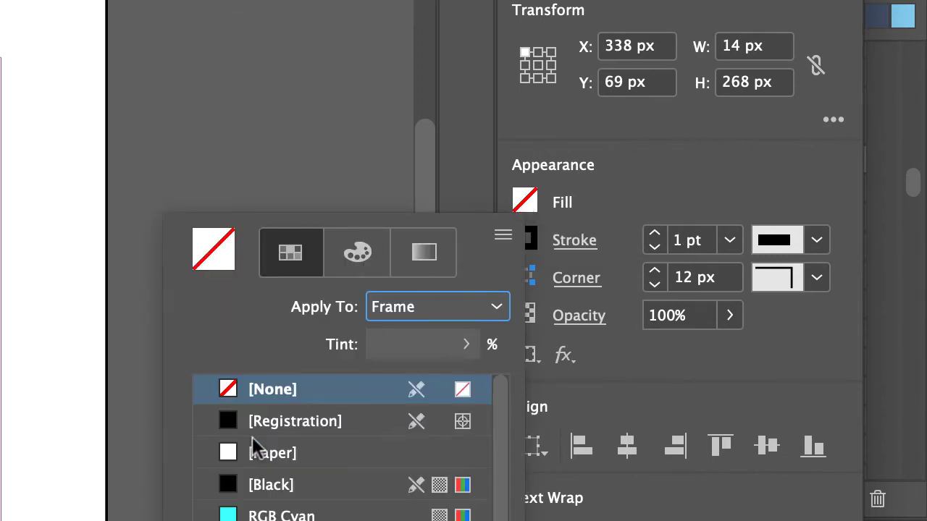
pyautogui.click(224, 483)
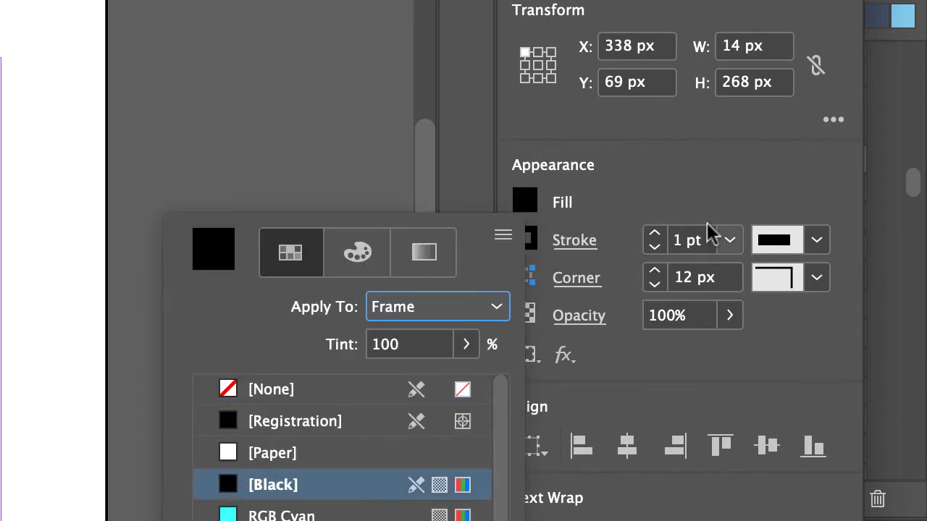
pyautogui.click(603, 238)
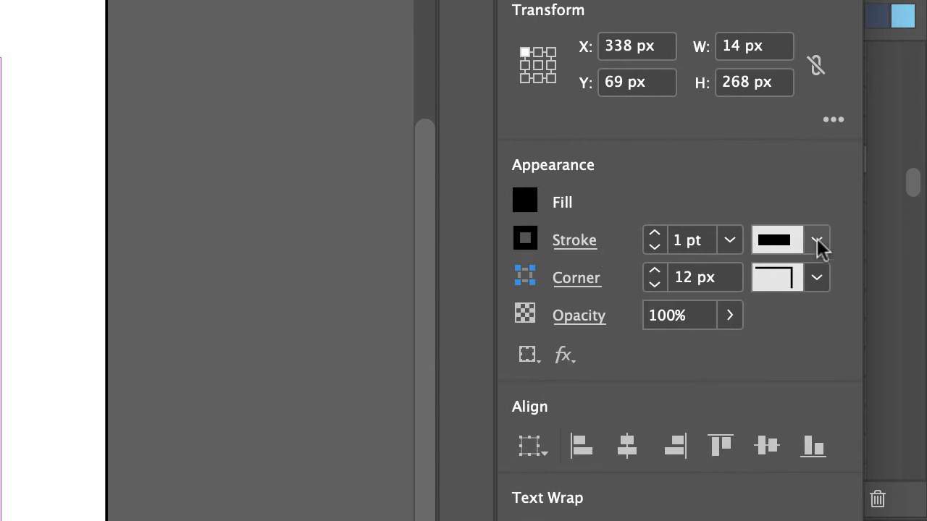
pyautogui.click(730, 240)
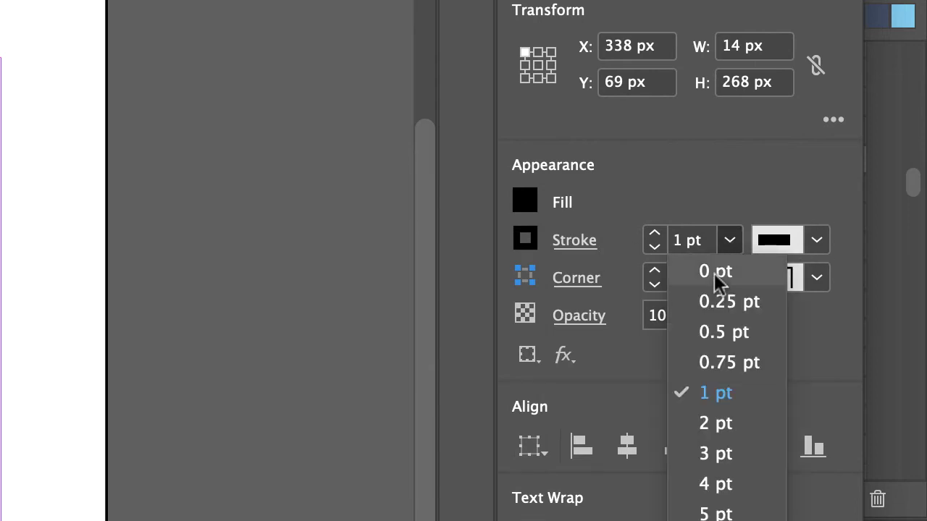
pyautogui.click(713, 273)
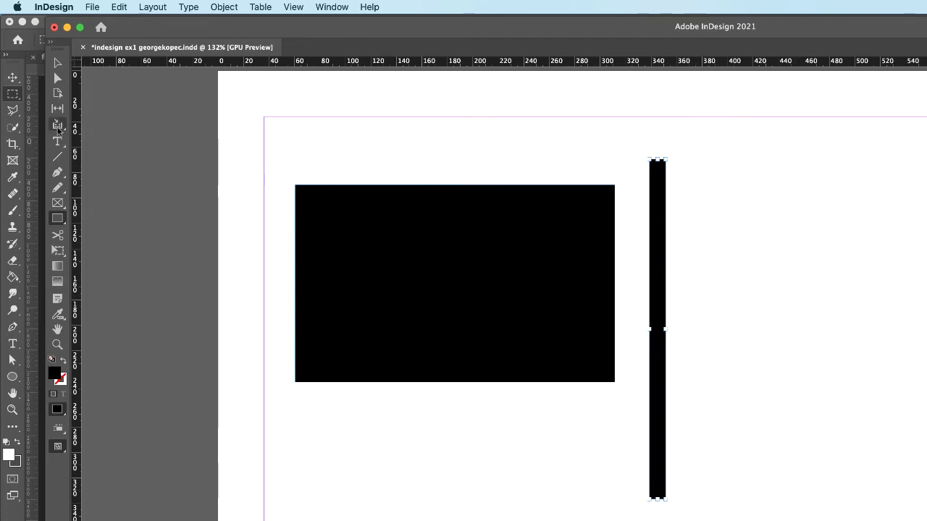
# - Draw a thin 12 × 266 px frame right of the bar with [Paper] fill and 0 pt stroke
pyautogui.click(60, 218)
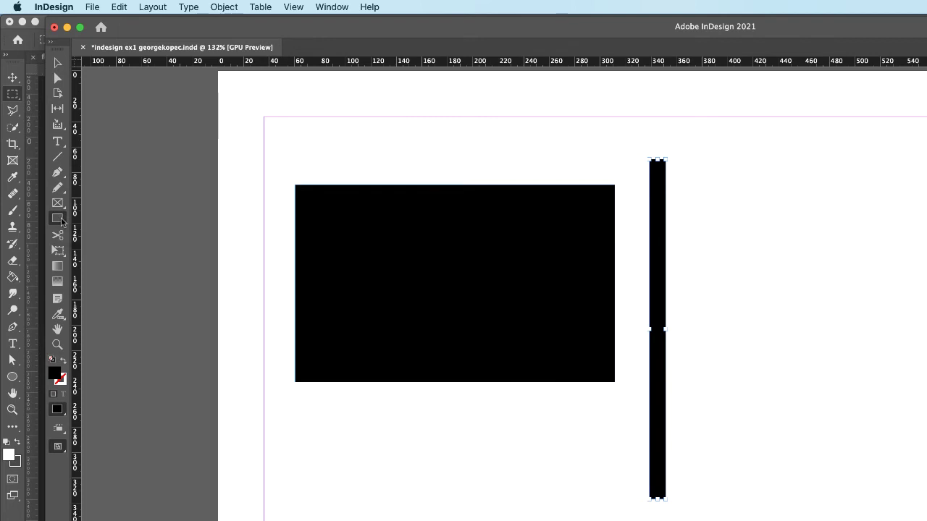
pyautogui.moveTo(690, 161); pyautogui.dragTo(704, 499)
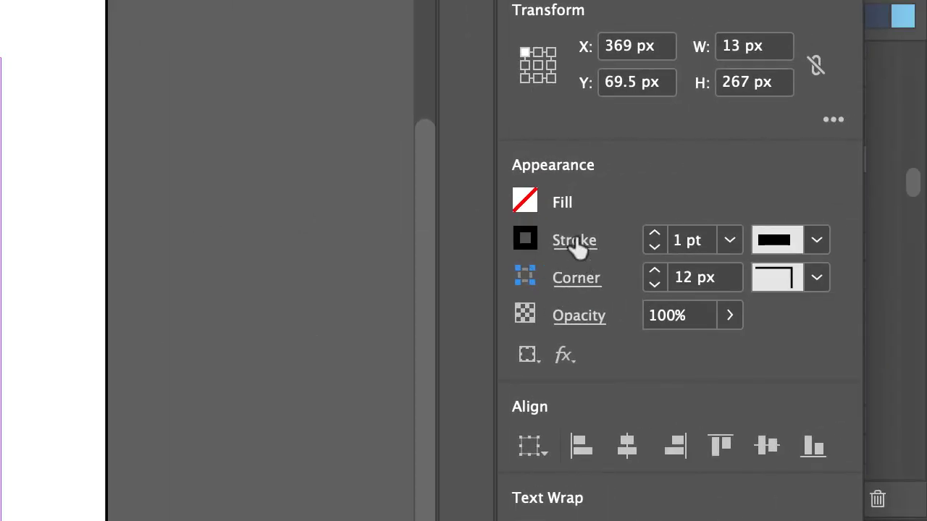
pyautogui.click(527, 207)
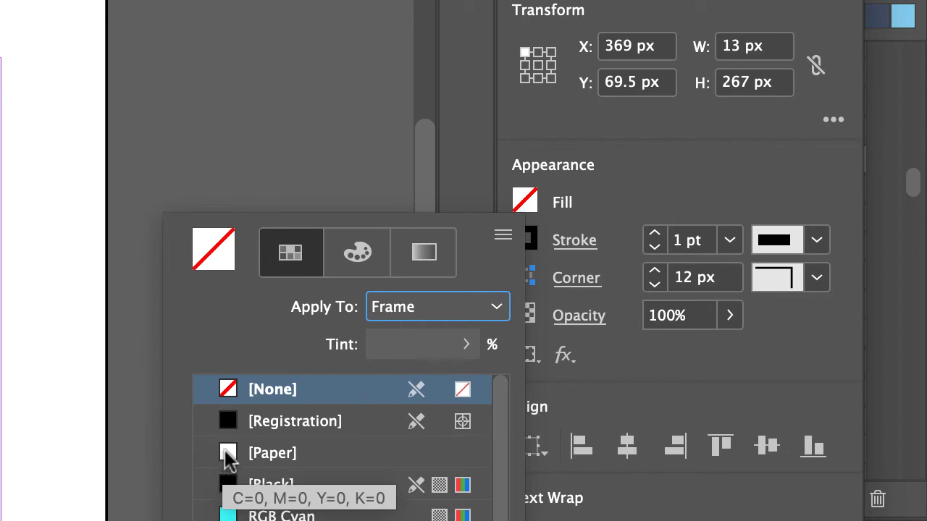
pyautogui.click(224, 454)
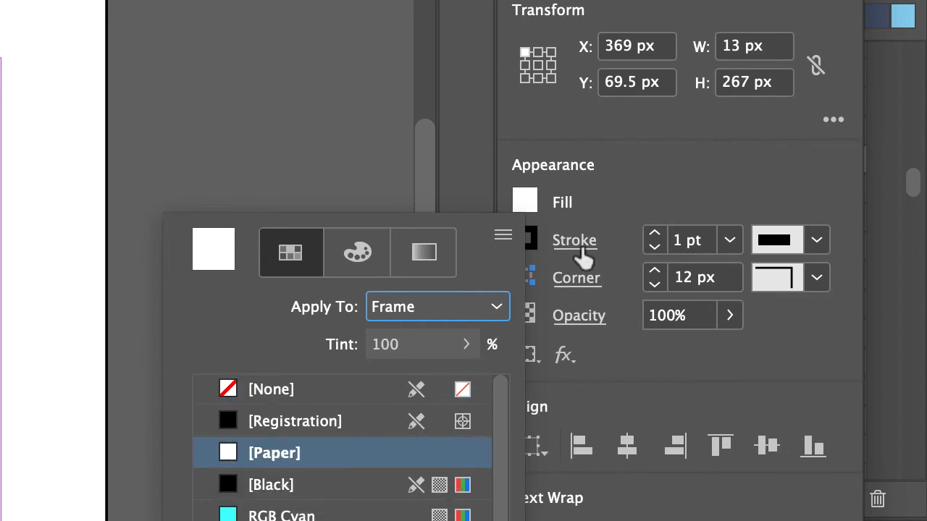
pyautogui.click(729, 240)
pyautogui.click(718, 269)
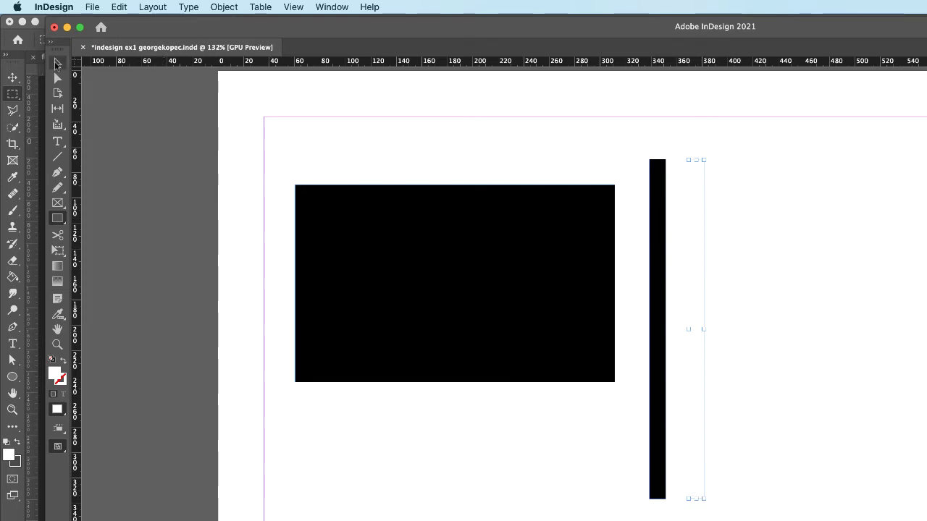
# - Move the white strip over the black rectangle's left portion to cut a stripe
pyautogui.click(57, 64)
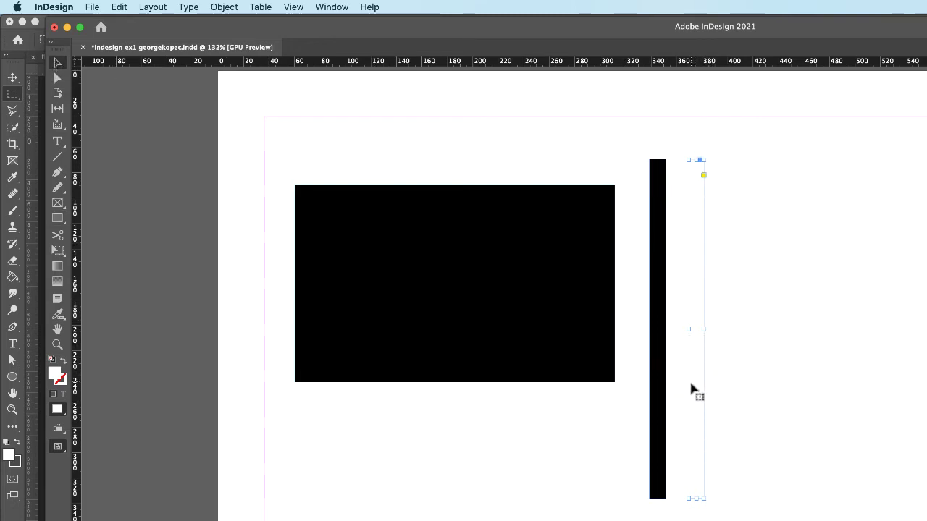
pyautogui.moveTo(693, 398); pyautogui.dragTo(328, 385)
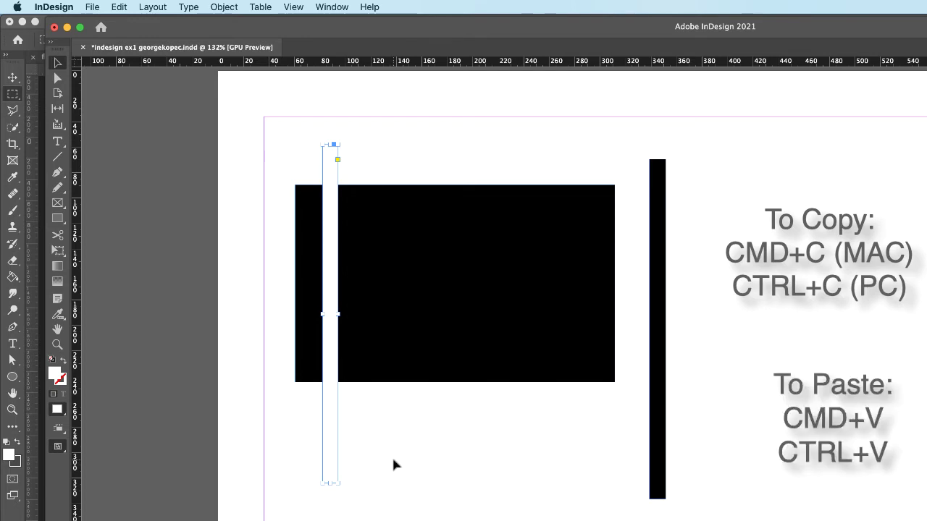
# - Paste a copy of the white strip and place it beside the first stripe
pyautogui.press('super+v')
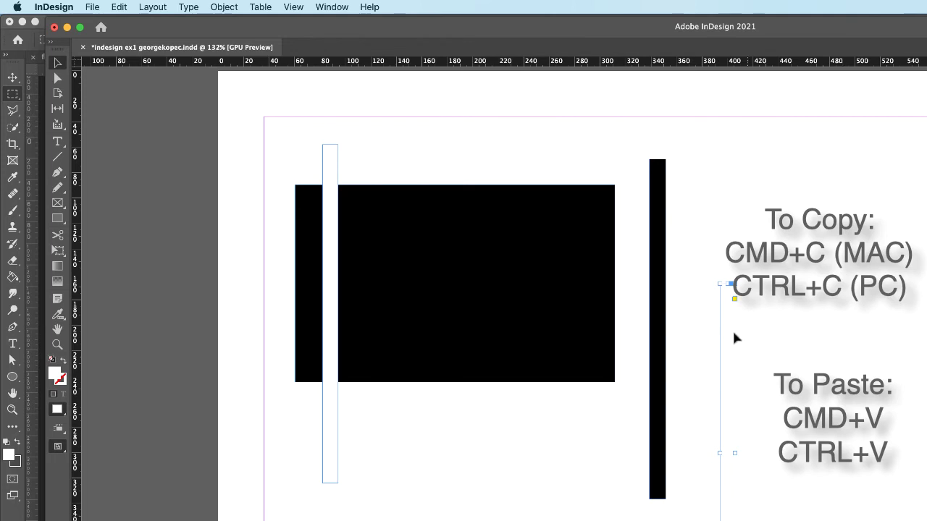
pyautogui.moveTo(726, 471); pyautogui.dragTo(365, 414)
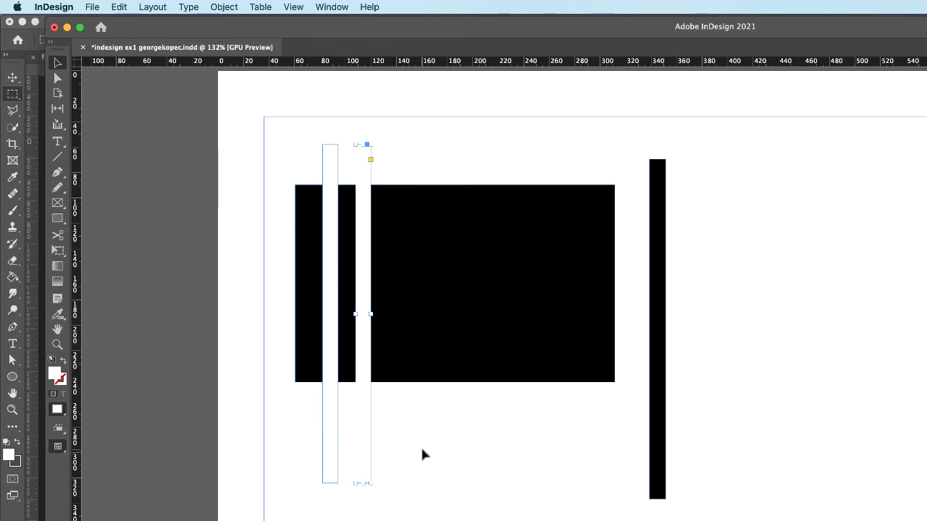
pyautogui.click(56, 64)
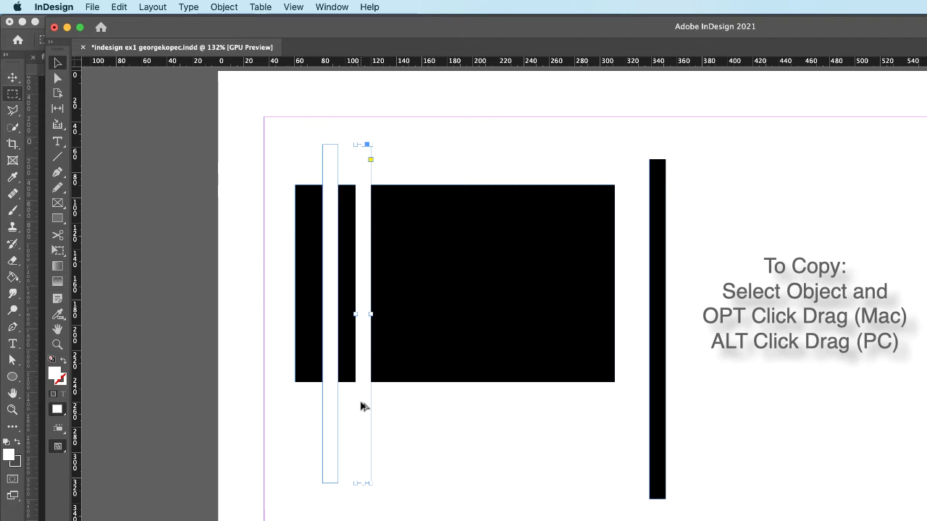
# - Duplicate the white stripe twice to the right, evenly spaced, giving four stripes, then deselect
pyautogui.moveTo(364, 406); pyautogui.dragTo(399, 408)
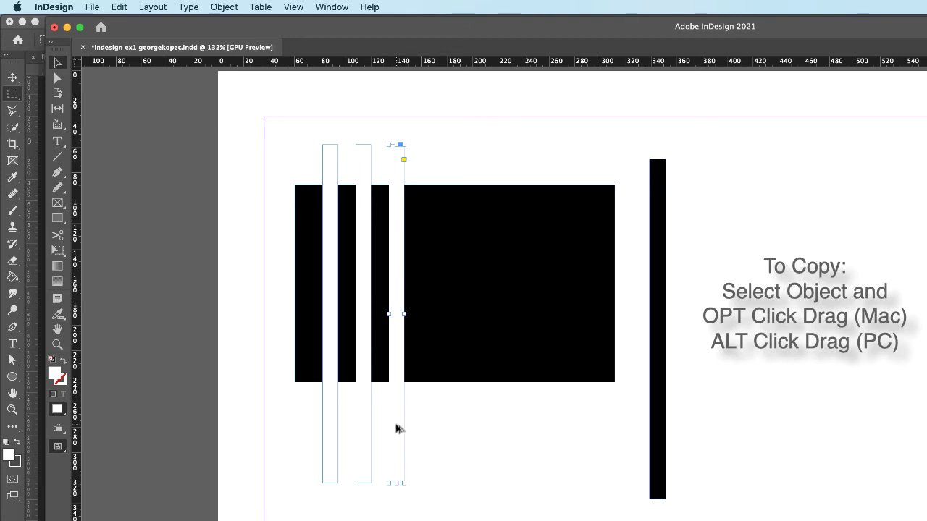
pyautogui.moveTo(396, 428); pyautogui.dragTo(429, 431)
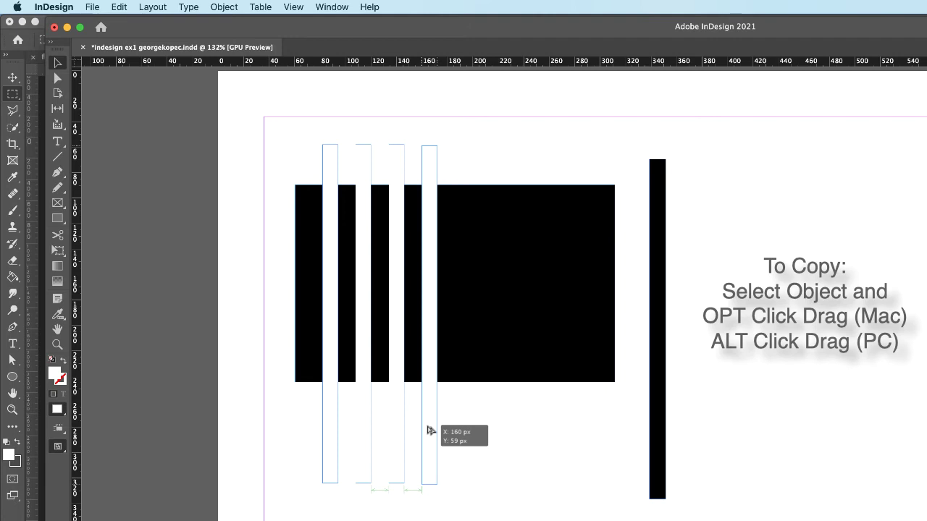
pyautogui.moveTo(427, 431); pyautogui.dragTo(426, 430)
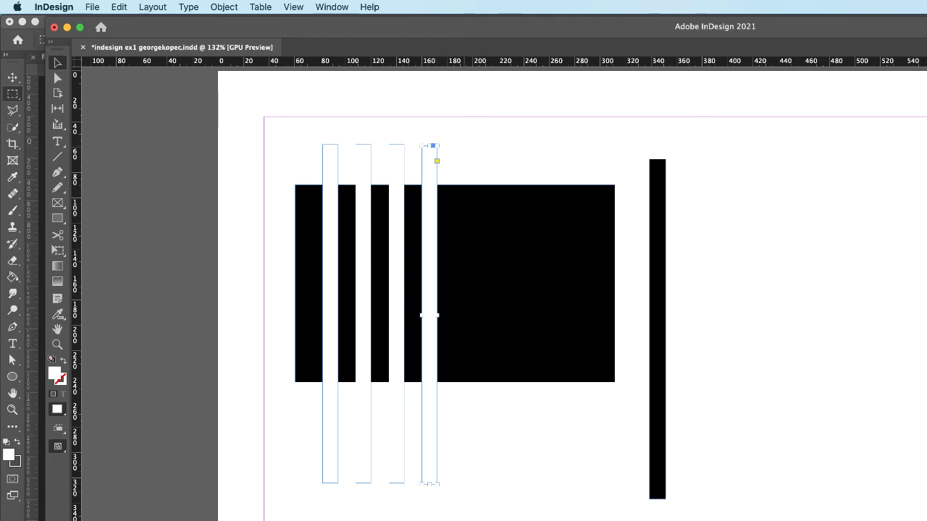
pyautogui.click(461, 493)
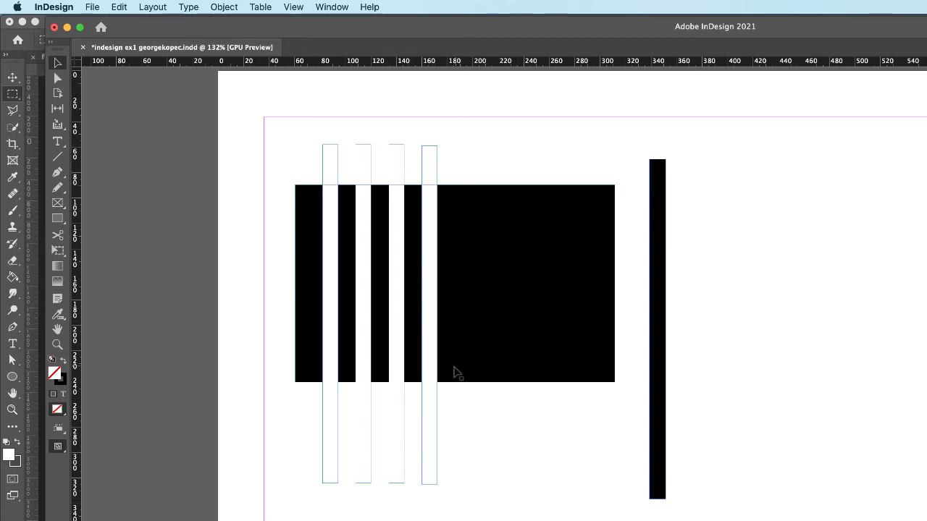
# - Switch to Preview screen mode to inspect the stripes, then return to Normal mode
pyautogui.click(293, 8)
pyautogui.moveTo(333, 210)
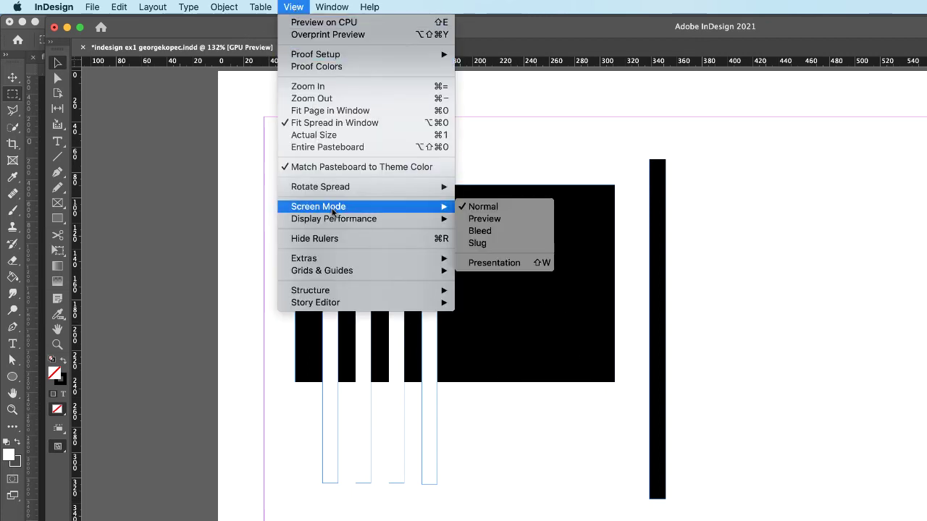
pyautogui.click(497, 219)
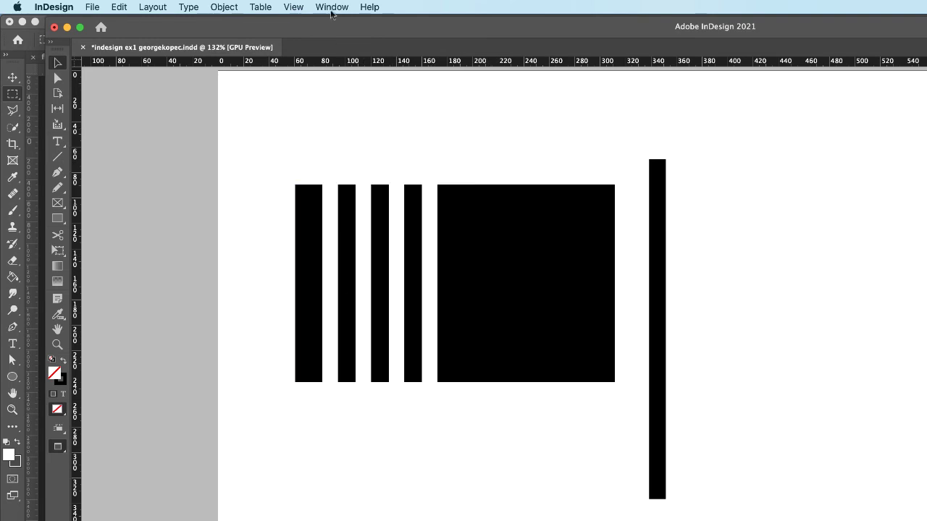
pyautogui.click(293, 7)
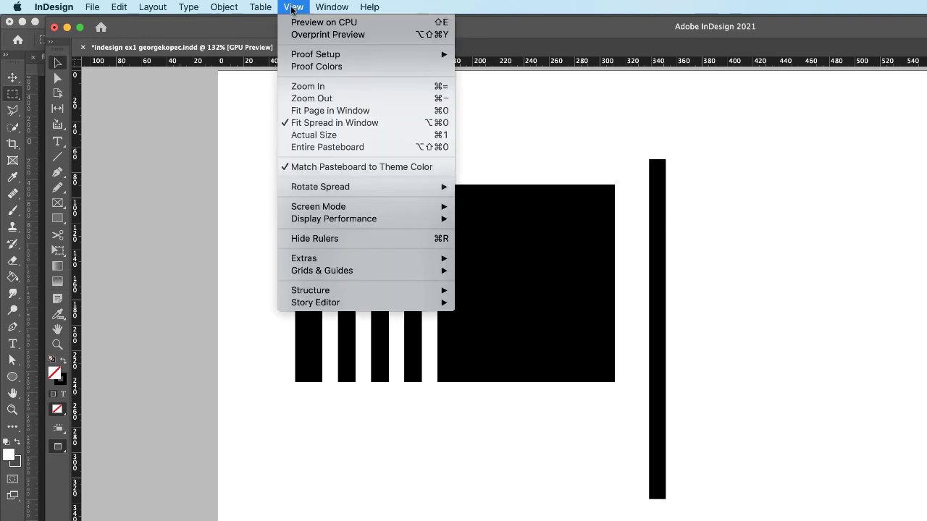
pyautogui.moveTo(432, 207)
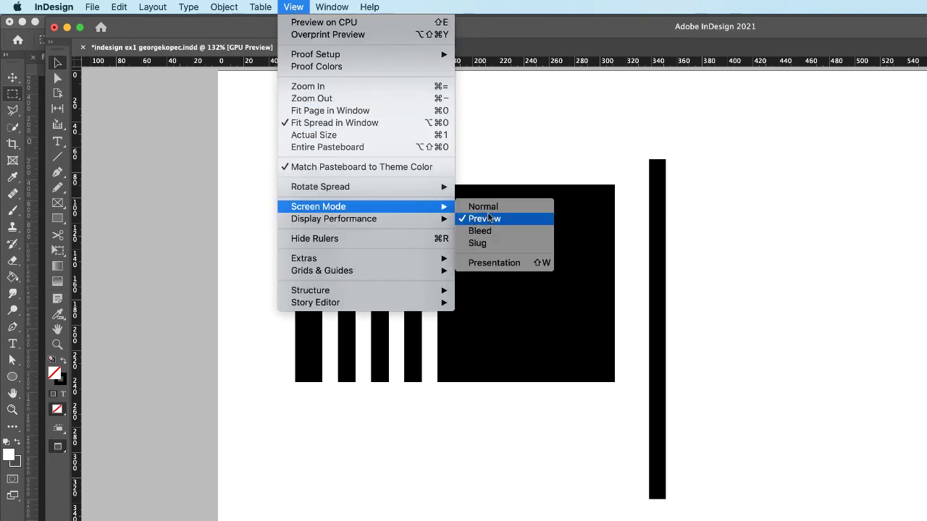
pyautogui.click(488, 207)
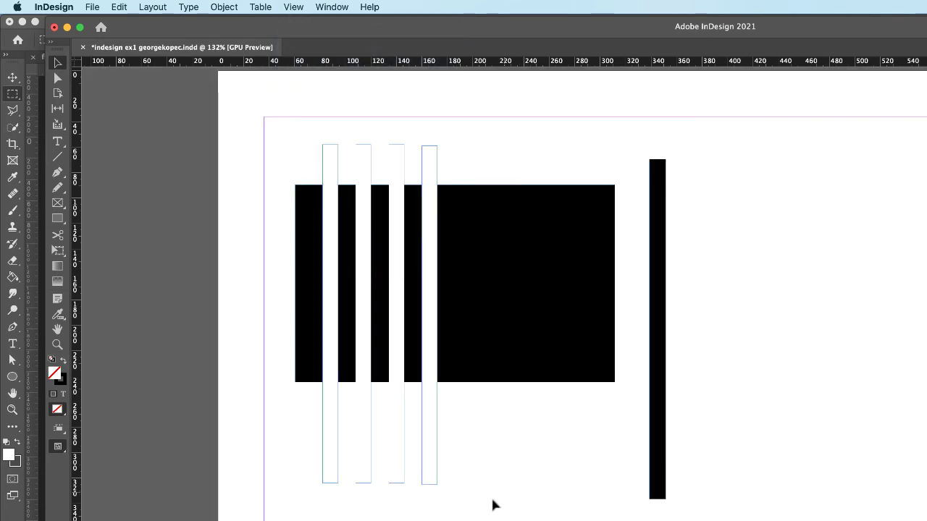
# - Copy the four white vertical bars further right across the rectangle, making eight stripes
pyautogui.moveTo(466, 520); pyautogui.dragTo(295, 419)
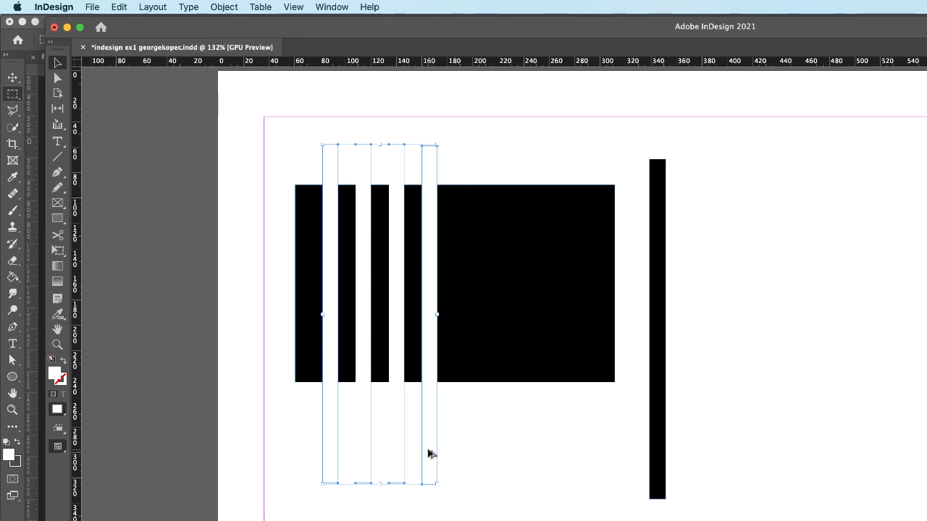
pyautogui.moveTo(432, 454); pyautogui.dragTo(559, 461)
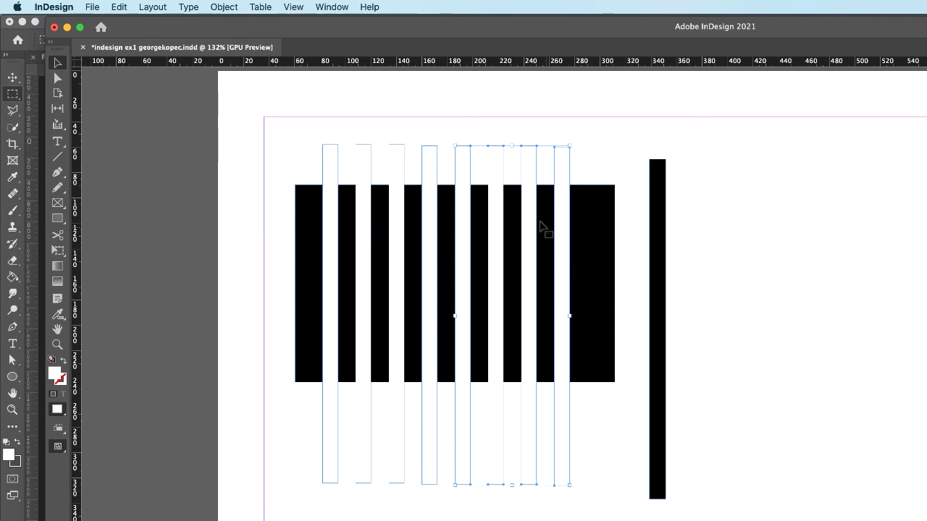
pyautogui.press('super+shift+a')
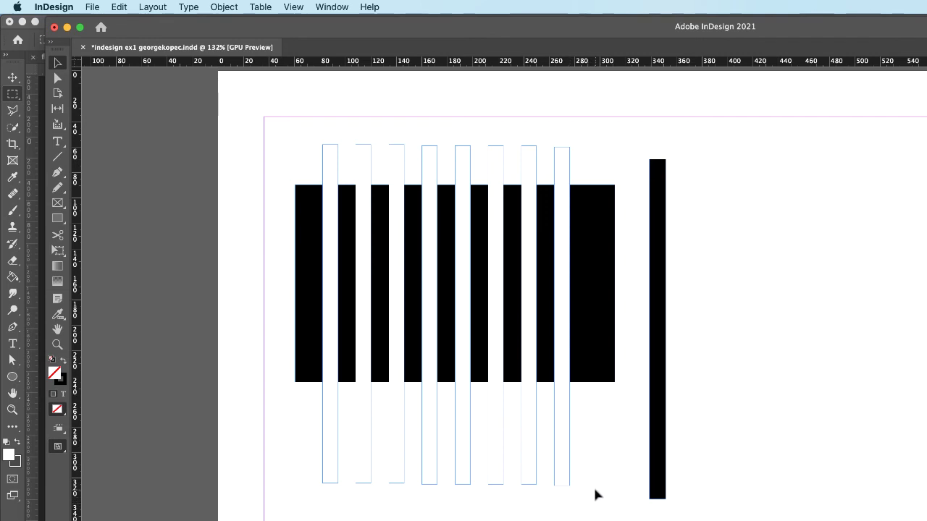
pyautogui.moveTo(536, 472); pyautogui.dragTo(447, 458)
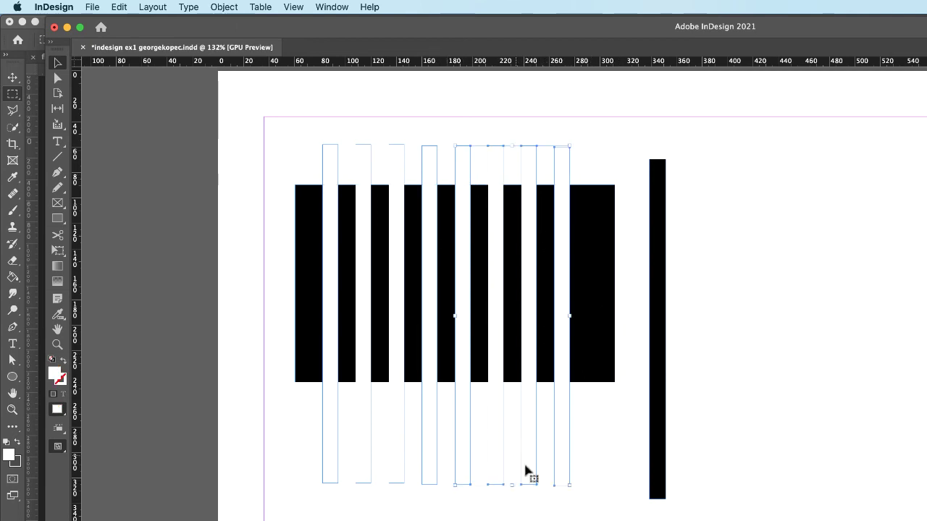
pyautogui.moveTo(561, 470); pyautogui.dragTo(576, 520)
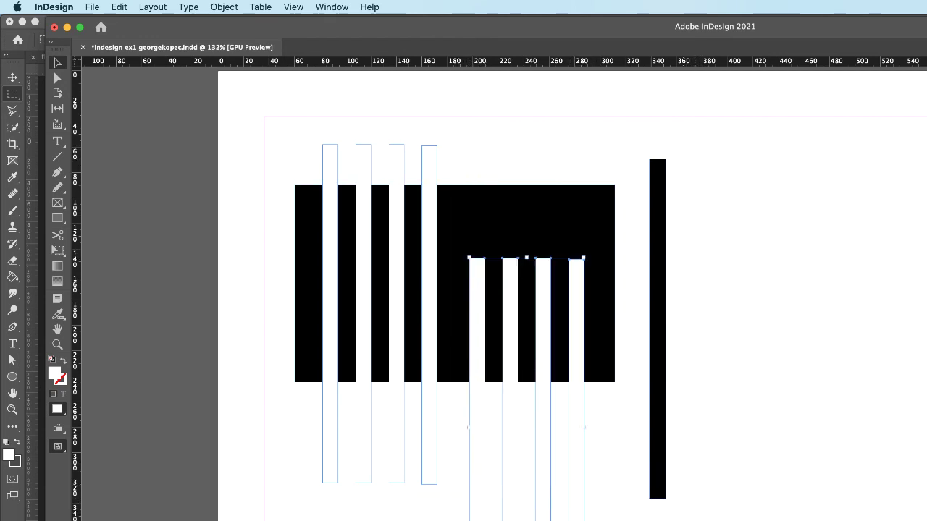
pyautogui.press('super+z')
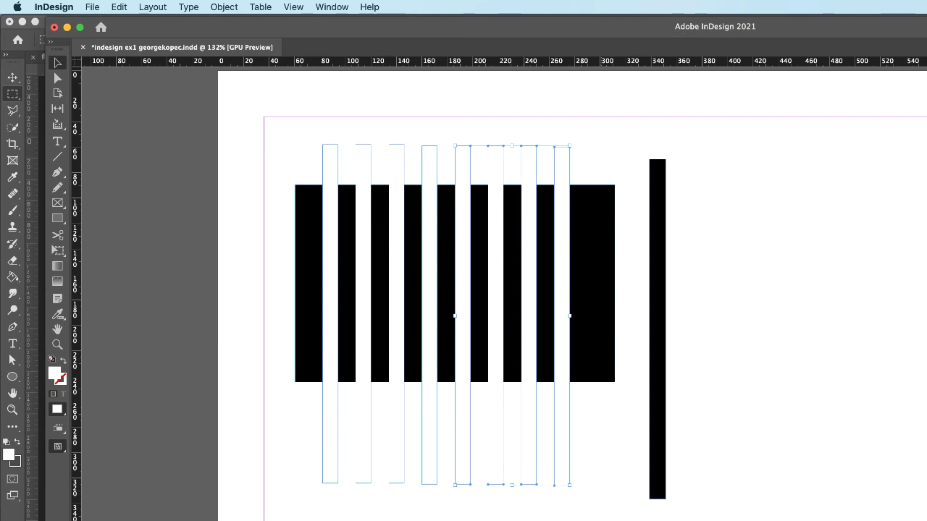
pyautogui.moveTo(563, 455); pyautogui.dragTo(610, 481)
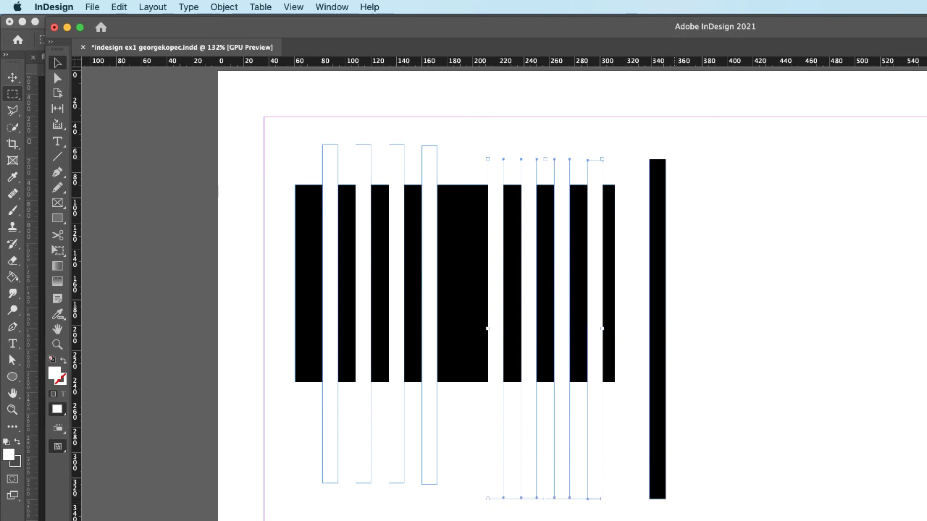
pyautogui.press('super+z')
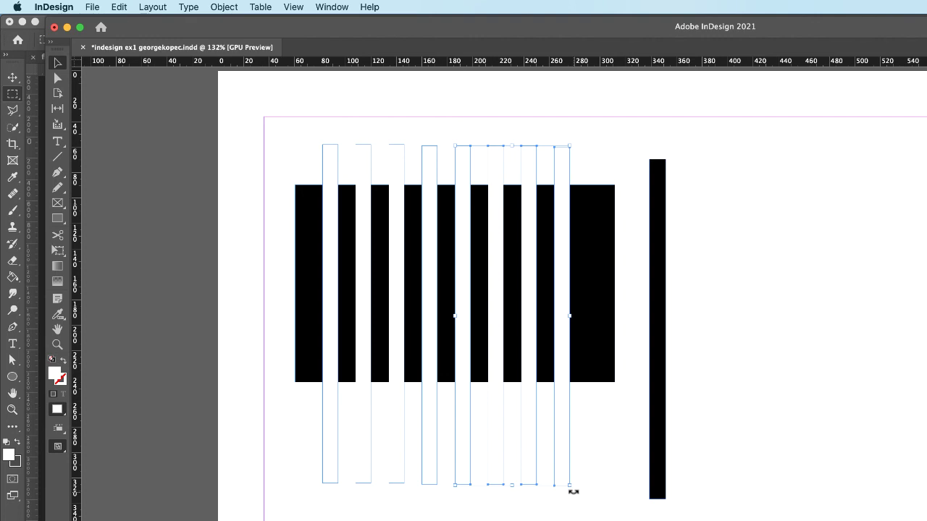
# - Rotate the duplicated bars 90° to horizontal and move them left across the rectangle
pyautogui.moveTo(572, 492); pyautogui.dragTo(693, 435)
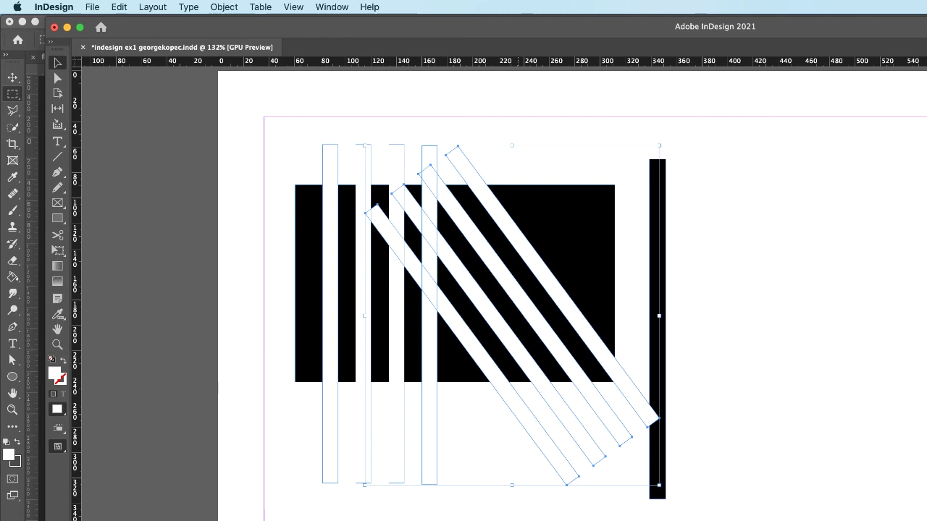
pyautogui.press('super+z')
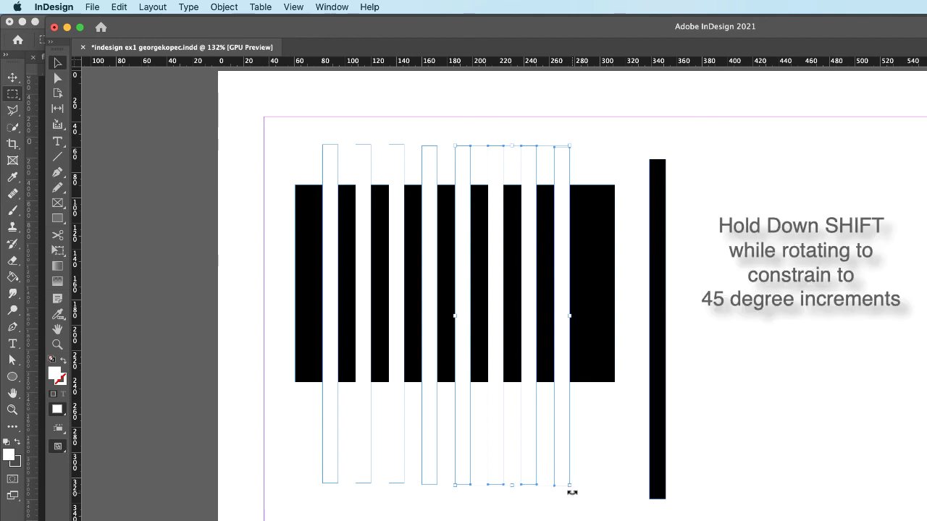
pyautogui.moveTo(572, 492); pyautogui.dragTo(677, 315)
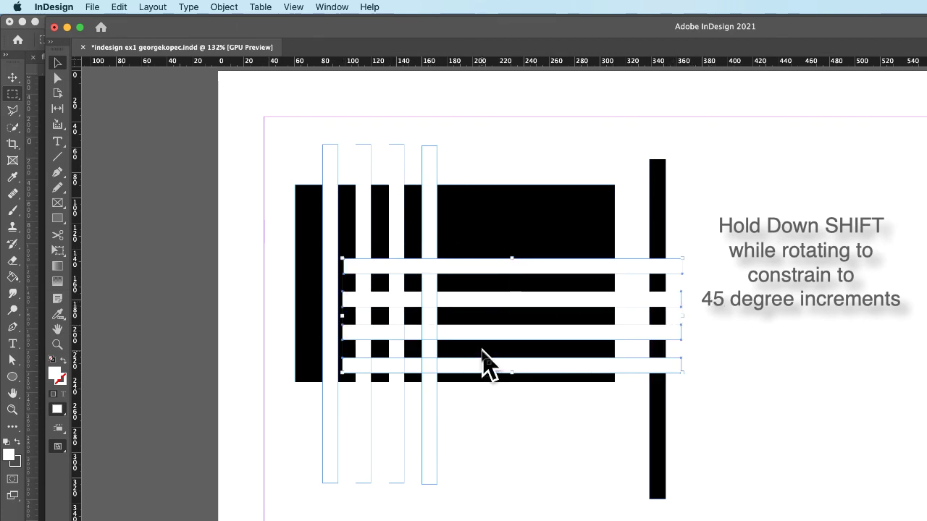
pyautogui.moveTo(551, 370); pyautogui.dragTo(431, 372)
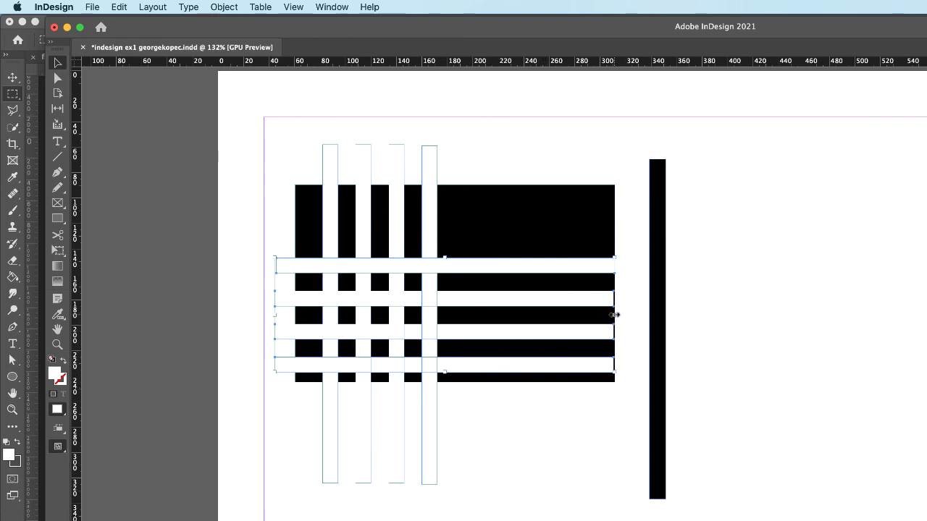
# - Extend the horizontal bars past the right edge and compress them into a narrower band
pyautogui.moveTo(614, 315)
pyautogui.mouseDown()
pyautogui.moveTo(898, 316)
pyautogui.moveTo(628, 318)
pyautogui.mouseUp()
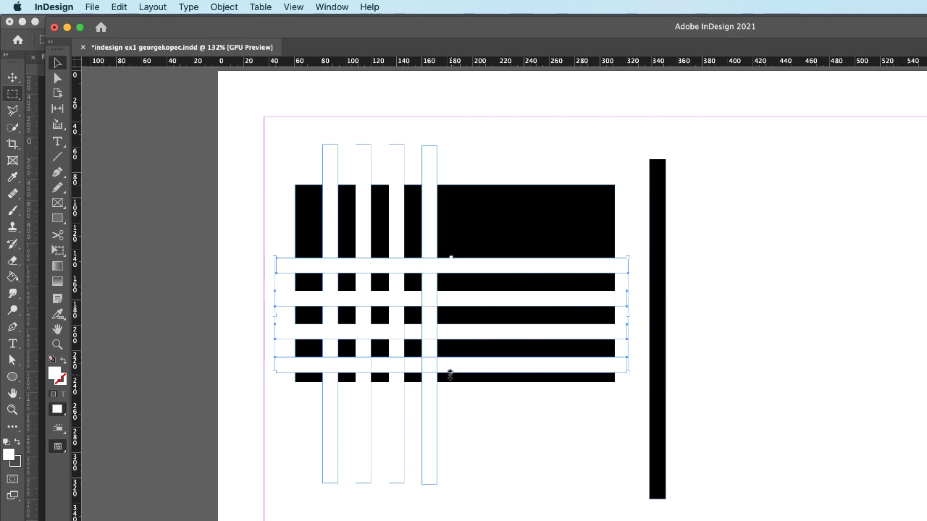
pyautogui.moveTo(451, 372); pyautogui.dragTo(451, 313)
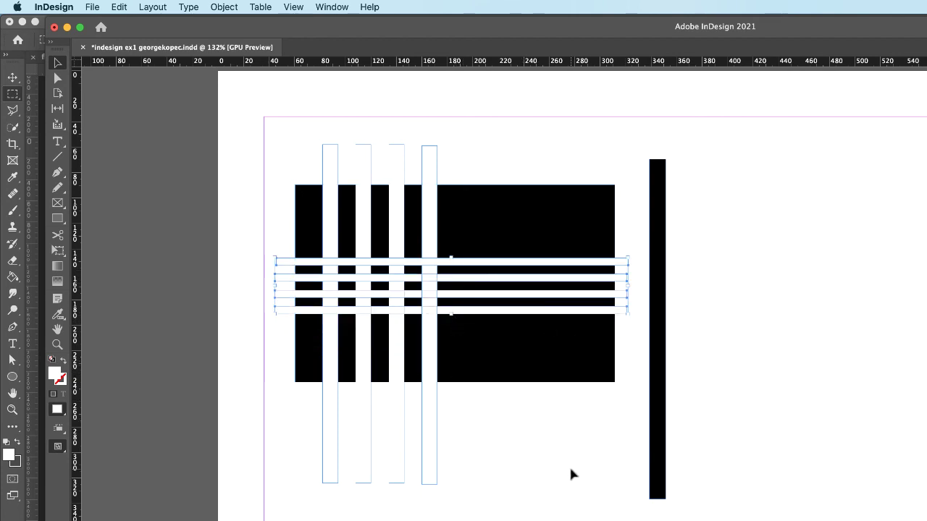
pyautogui.click(527, 496)
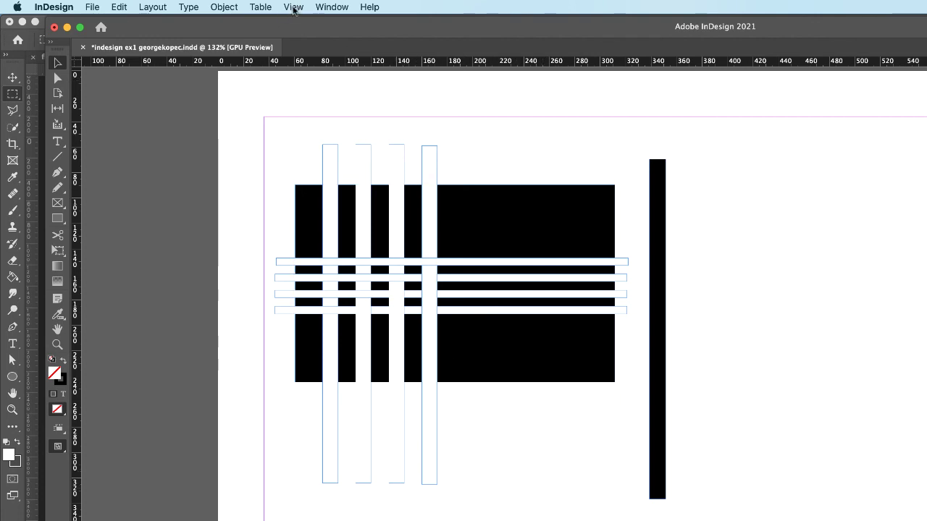
# - Preview the finished grid artwork without guides or frame edges
pyautogui.click(294, 9)
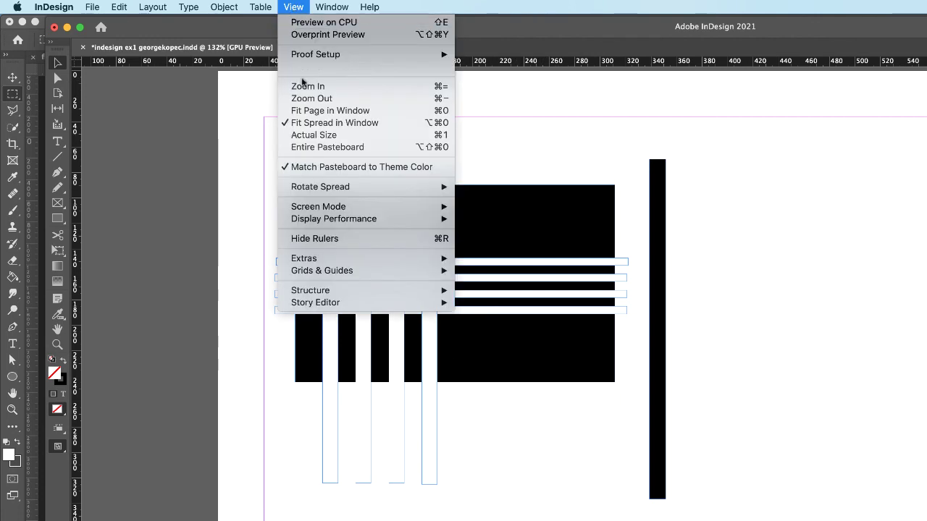
pyautogui.moveTo(334, 210)
pyautogui.click(508, 225)
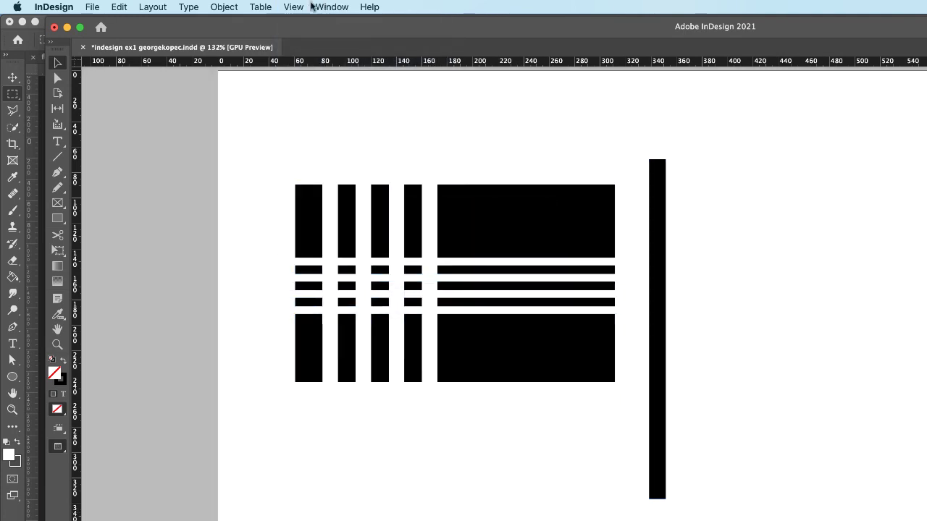
# - Return to Normal screen mode and save the document
pyautogui.click(294, 8)
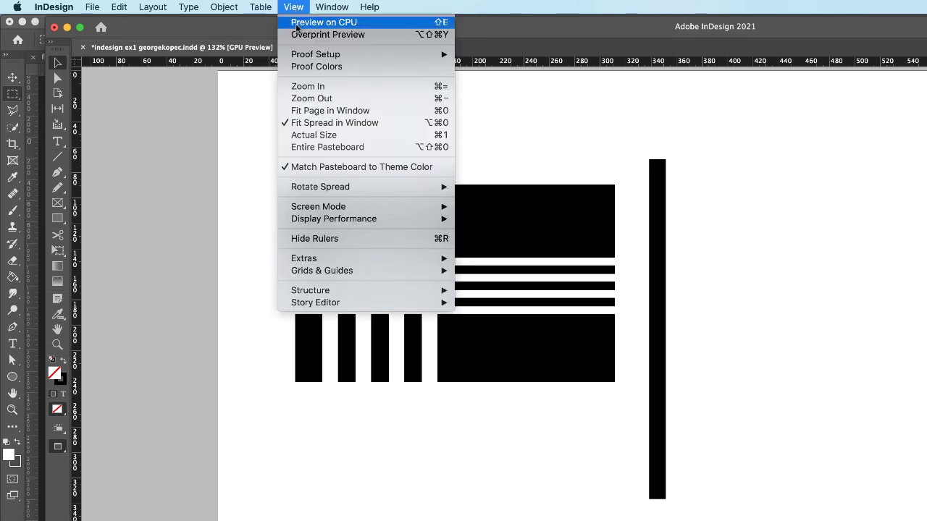
pyautogui.moveTo(323, 209)
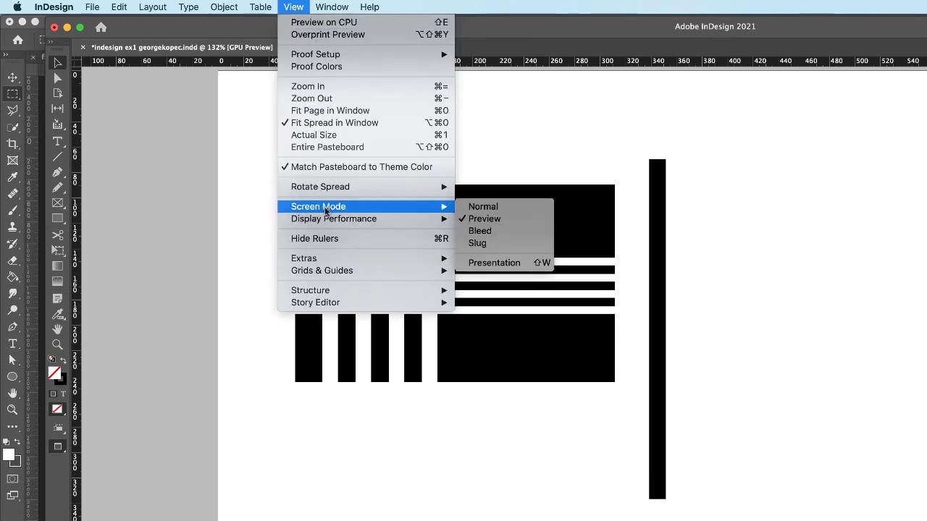
pyautogui.click(511, 210)
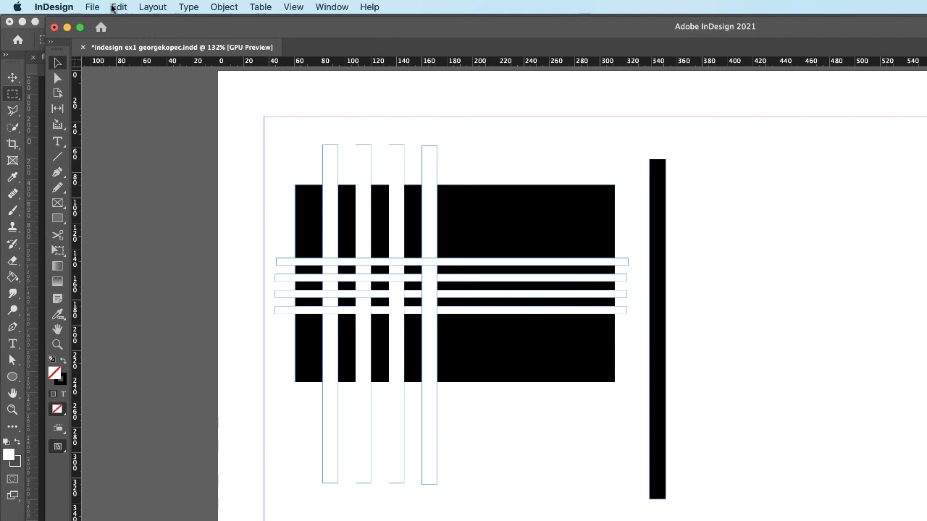
pyautogui.click(92, 8)
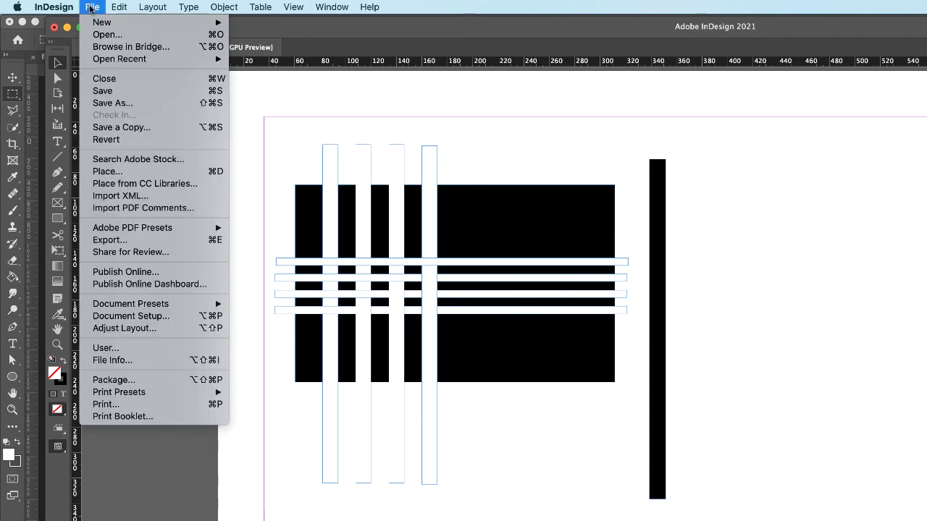
pyautogui.click(110, 92)
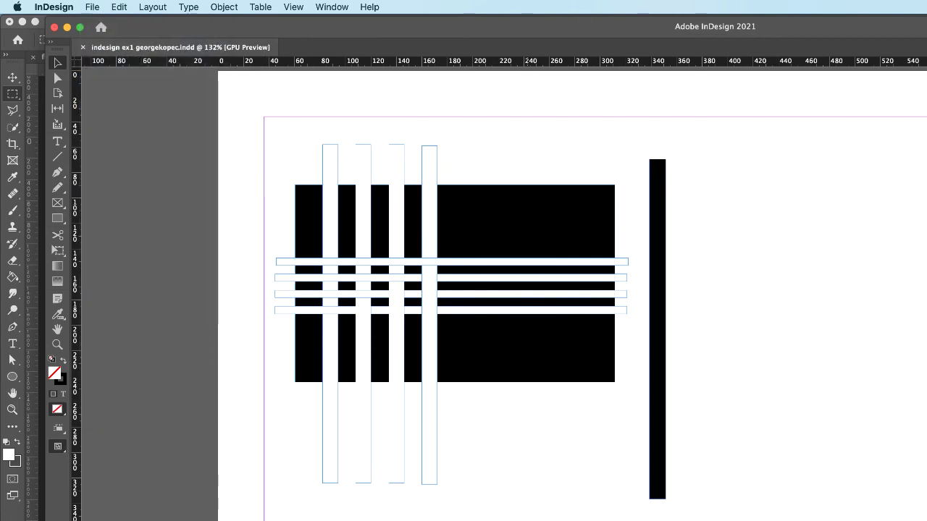